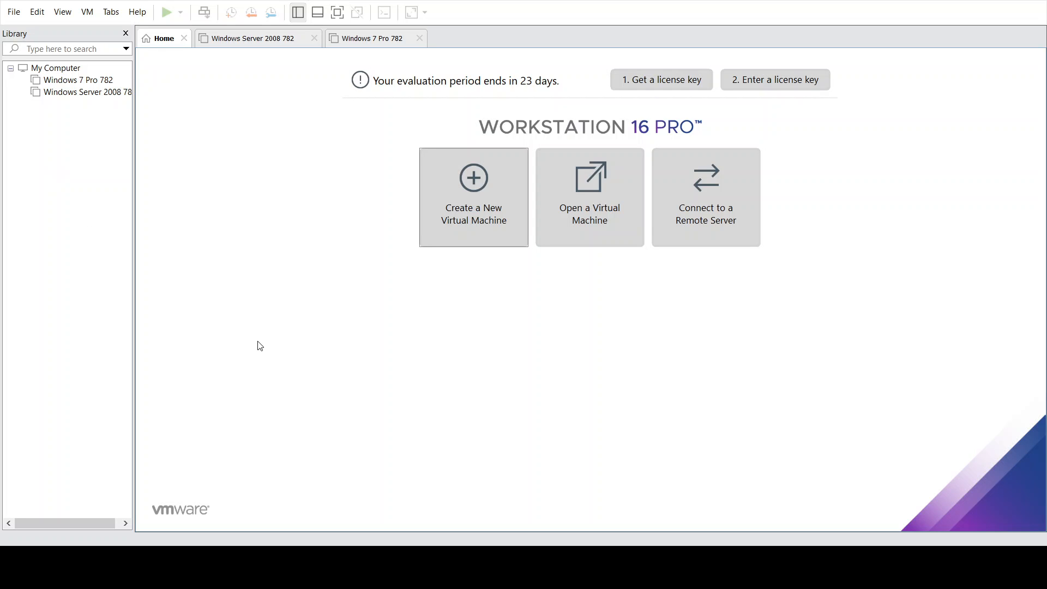
- Start a Typical new virtual machine that installs from the detected Windows 7 Pro ISO
click(481, 203)
click(481, 203)
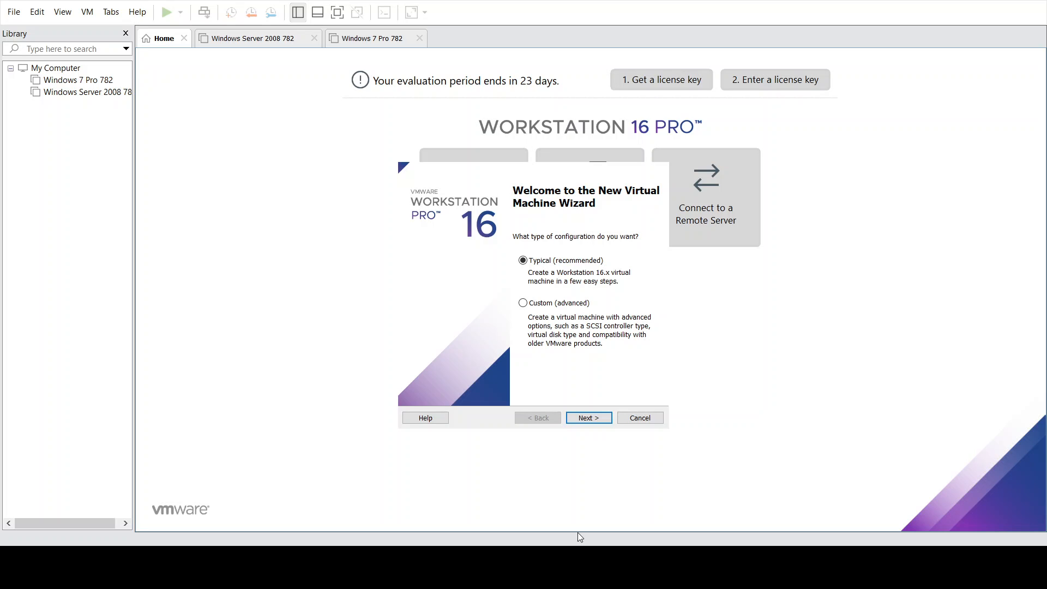
click(589, 418)
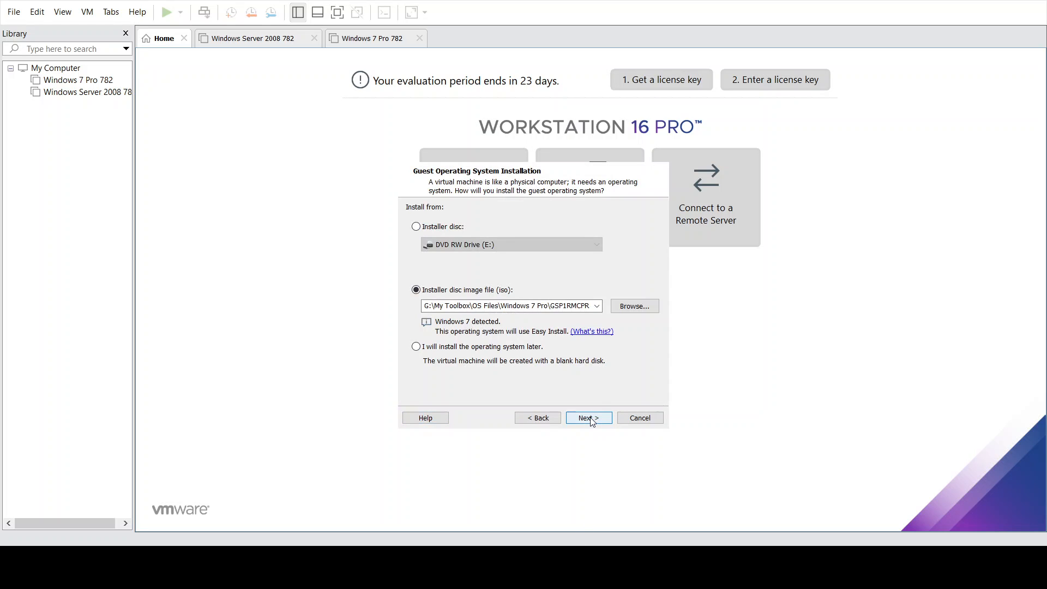
click(592, 420)
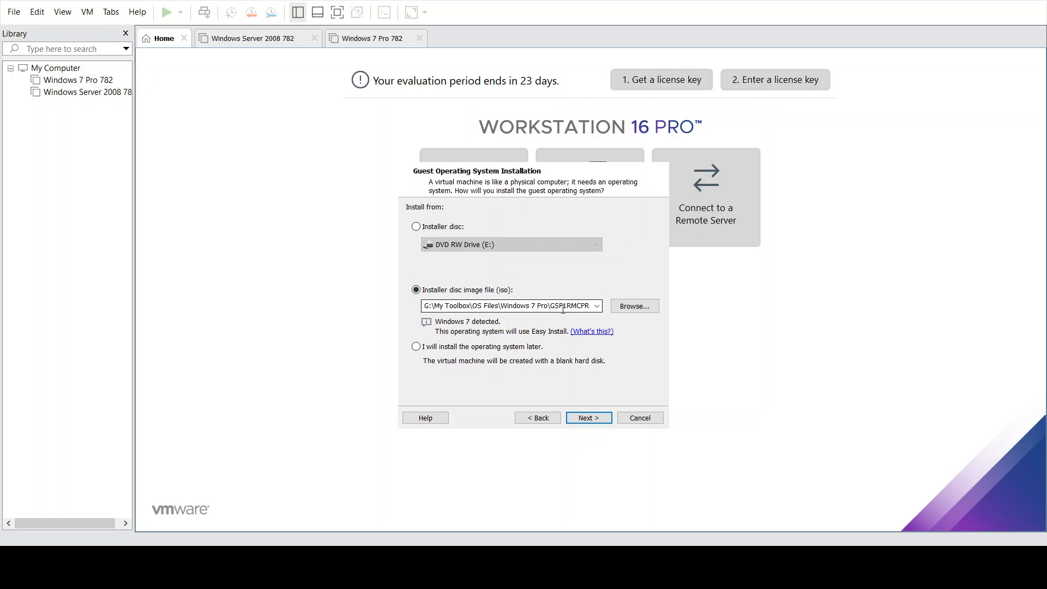
click(634, 306)
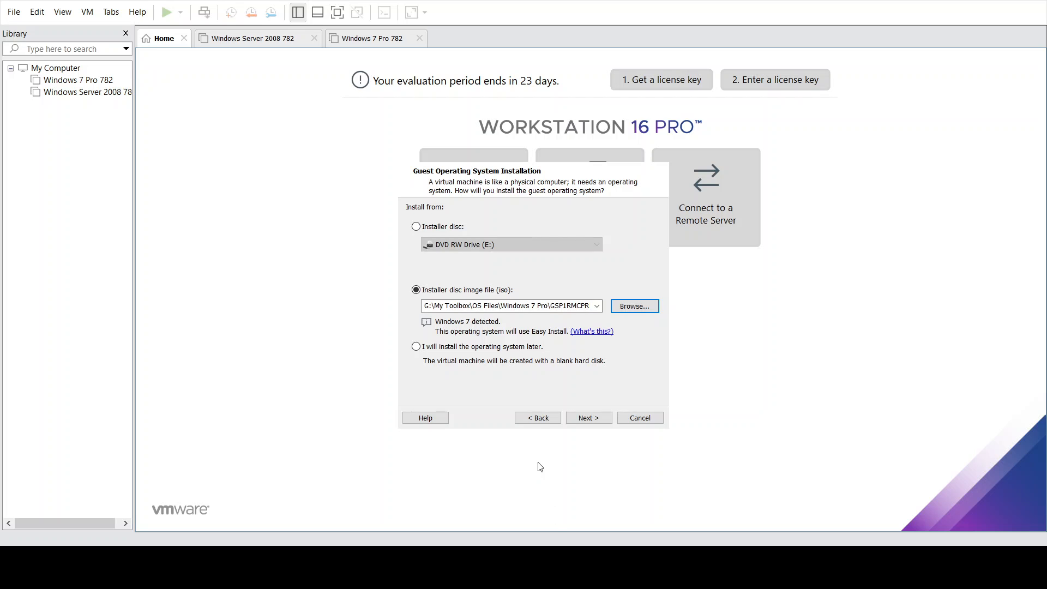
click(597, 419)
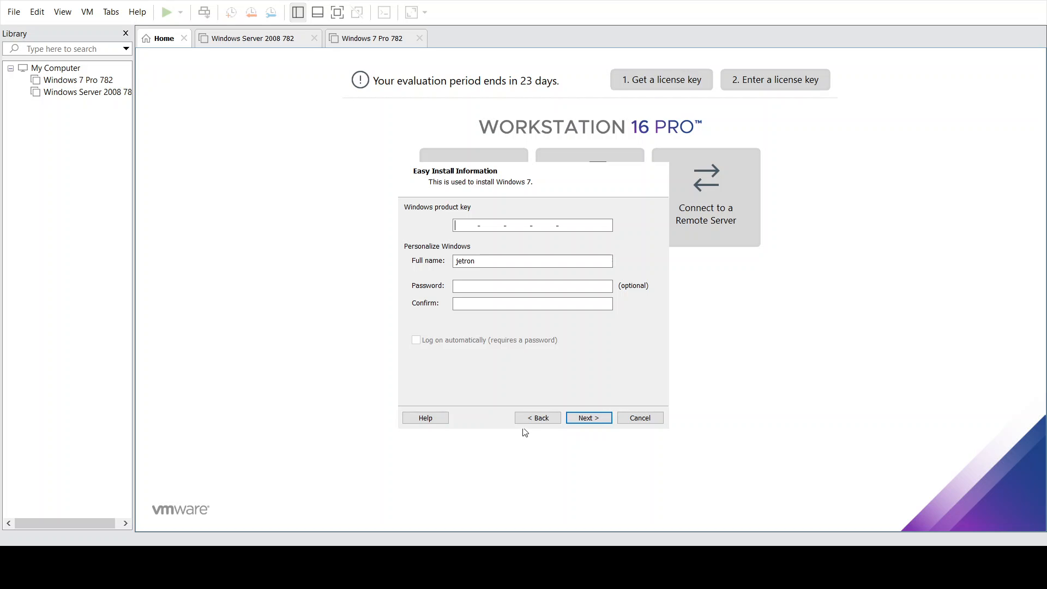
- Accept the Easy Install defaults and append ' Pro 762' so the VM is 'Windows 7 Pro 762'
click(588, 419)
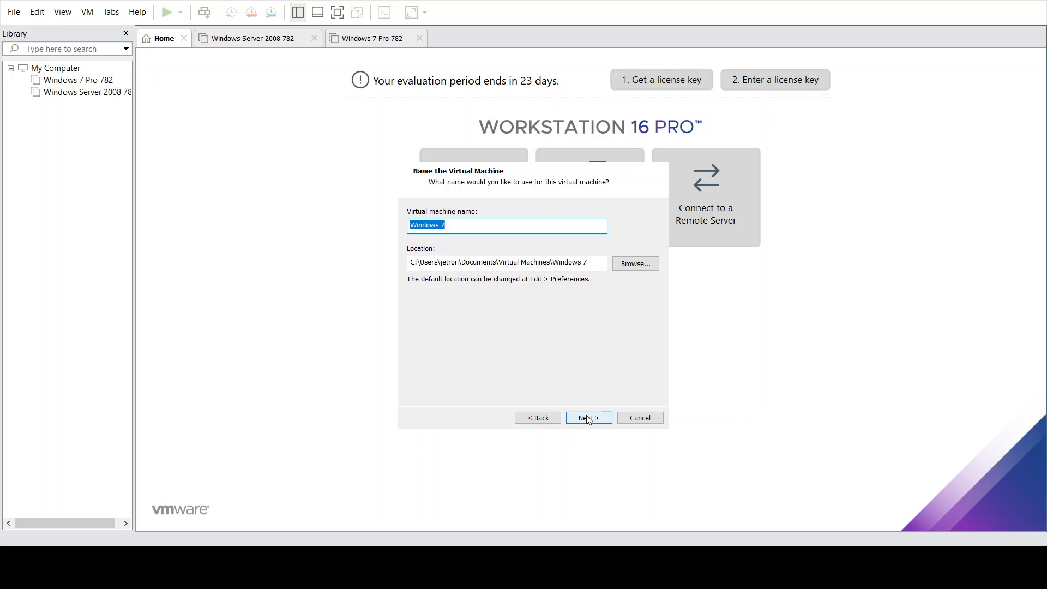
key(End)
text(Pro 762)
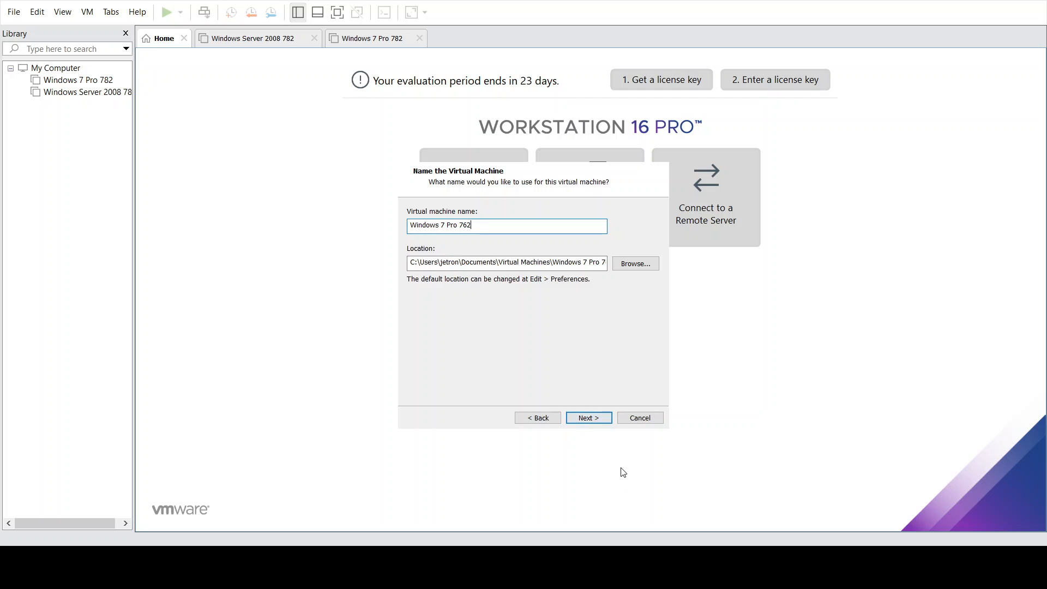
click(582, 419)
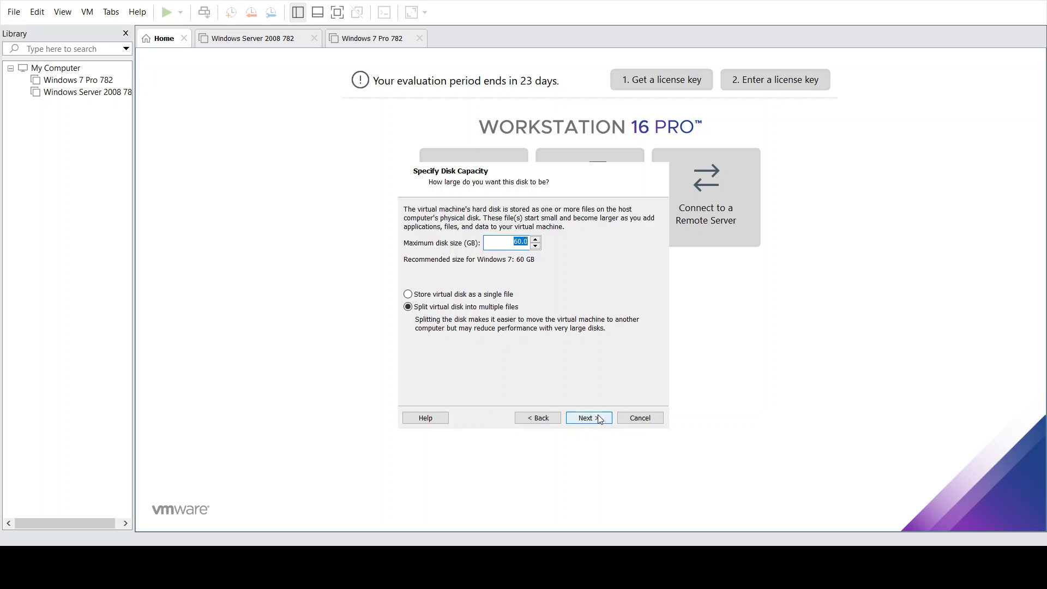
- Keep the 60.0 GB disk split into multiple files, then create and power on the VM
click(599, 419)
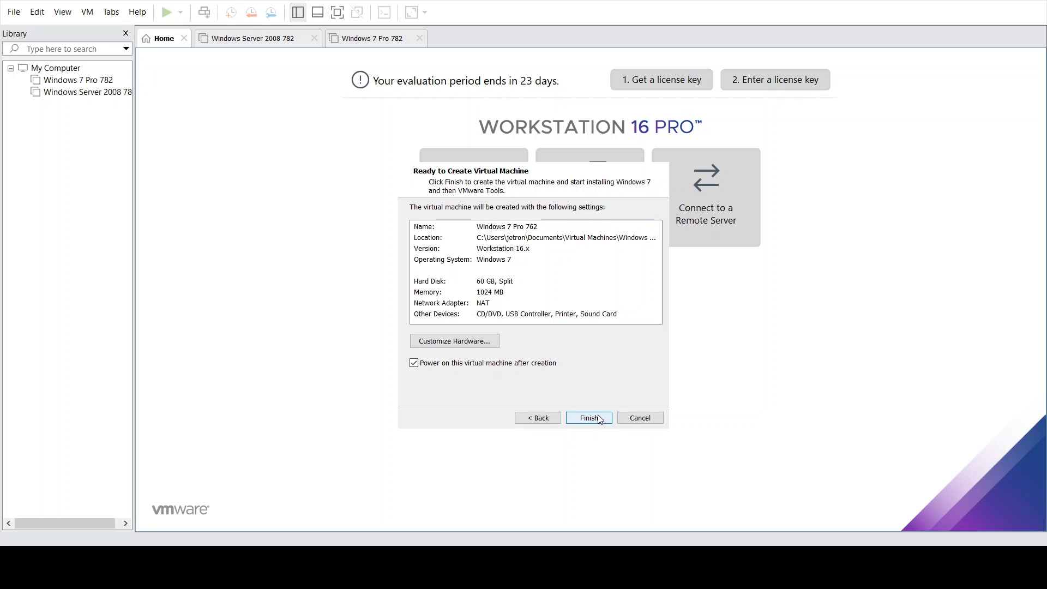
click(600, 419)
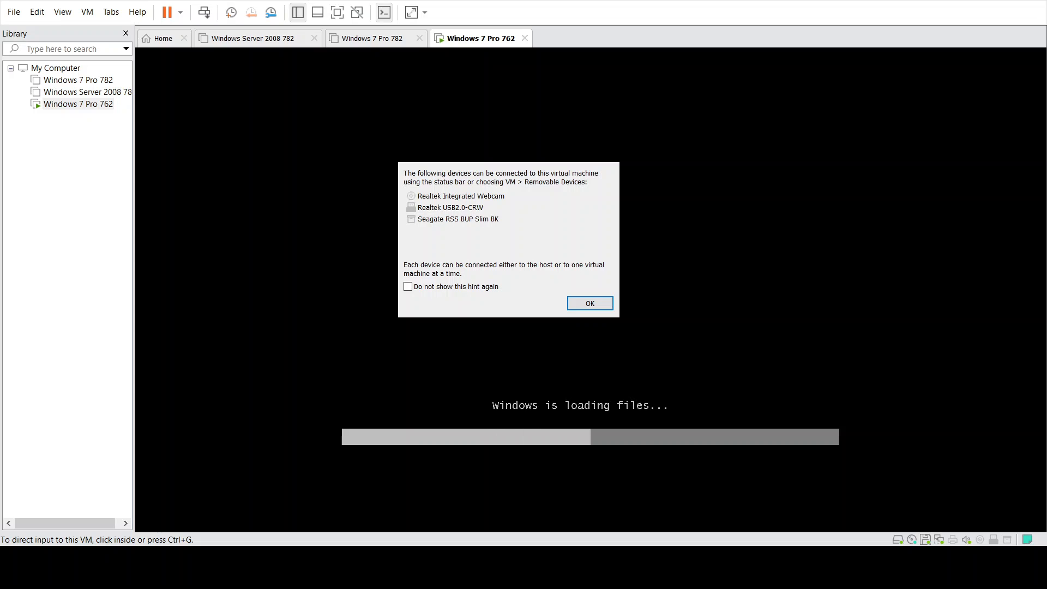
- Dismiss the removable devices hint so Windows setup loads its edition list
click(592, 304)
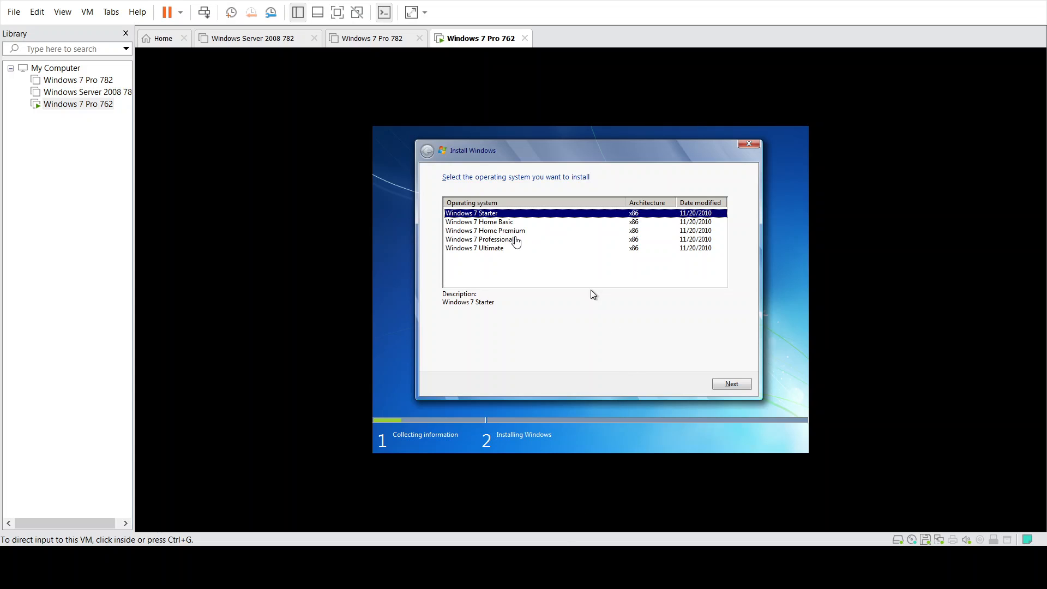
- Select Windows 7 Professional in the guest's edition list and start the installation
click(593, 295)
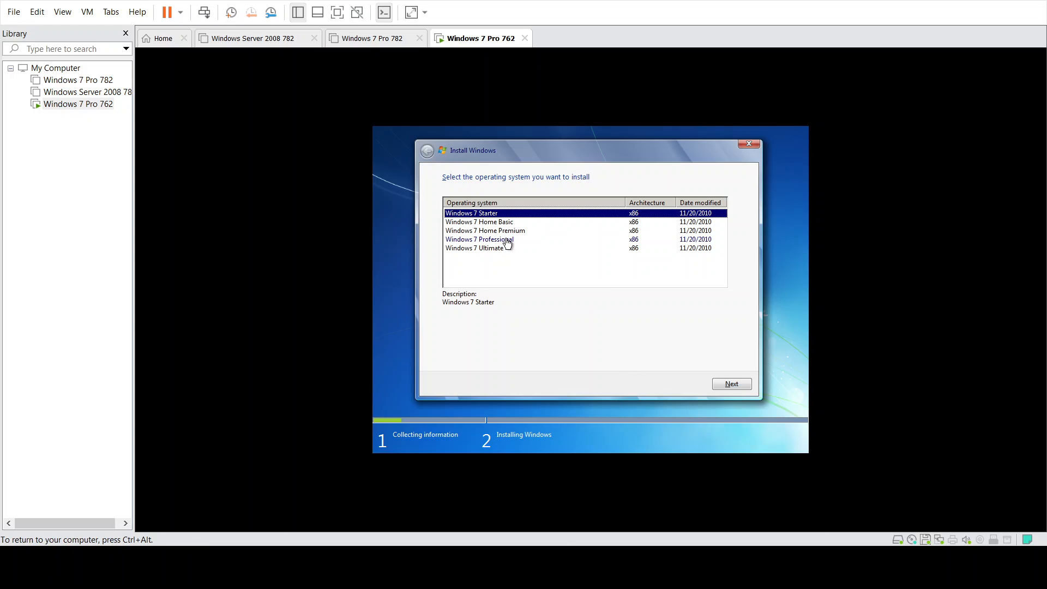
click(506, 240)
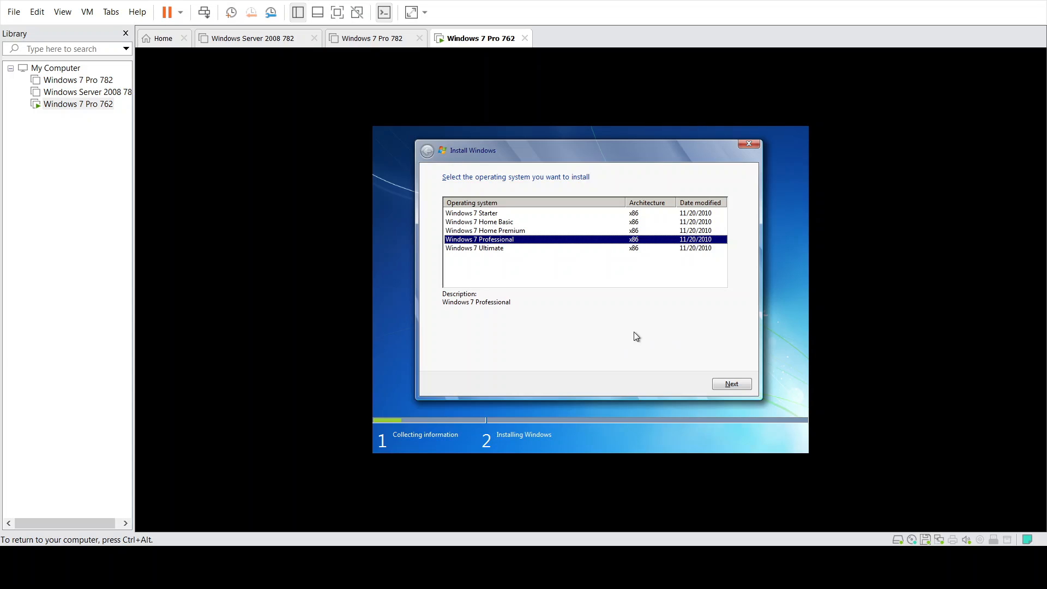
click(740, 385)
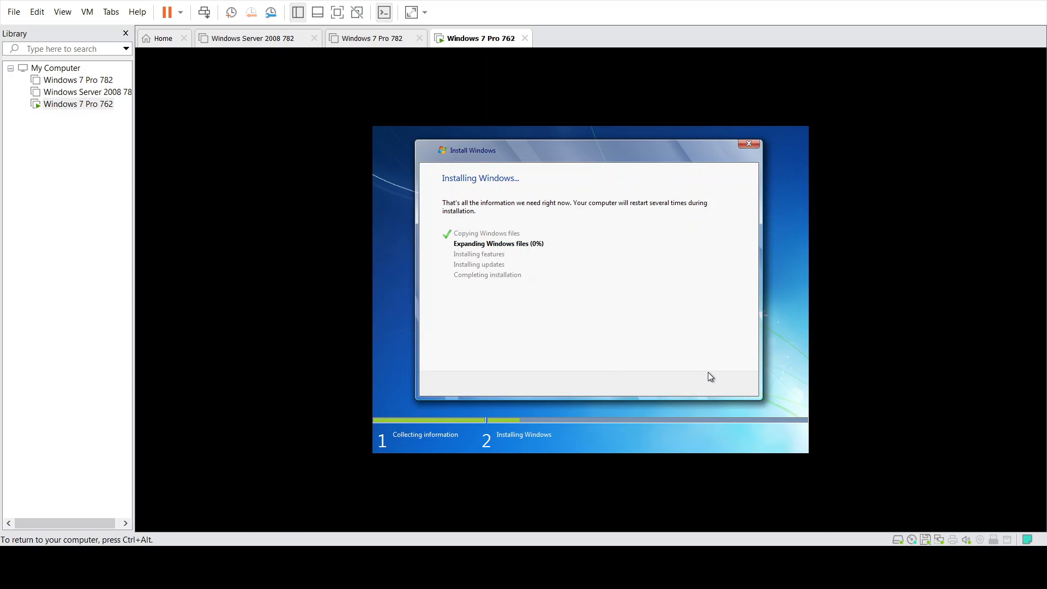
- Release keyboard and mouse to the host with Ctrl+Alt while Windows files expand
key(ctrl+alt)
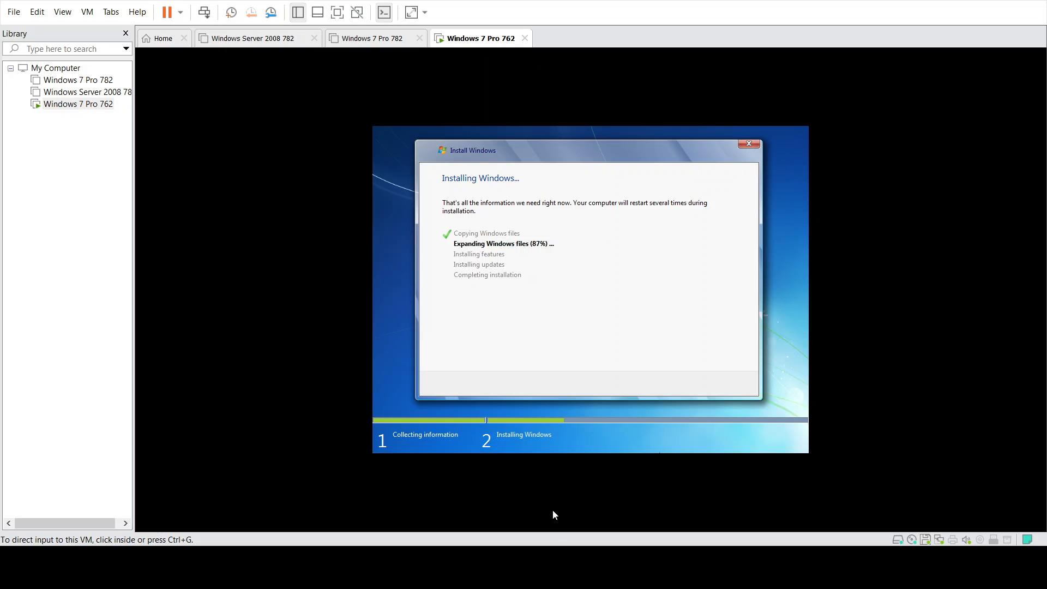
- Move input into and out of the VM while setup installs features and updates
click(591, 326)
key(ctrl+alt)
click(614, 409)
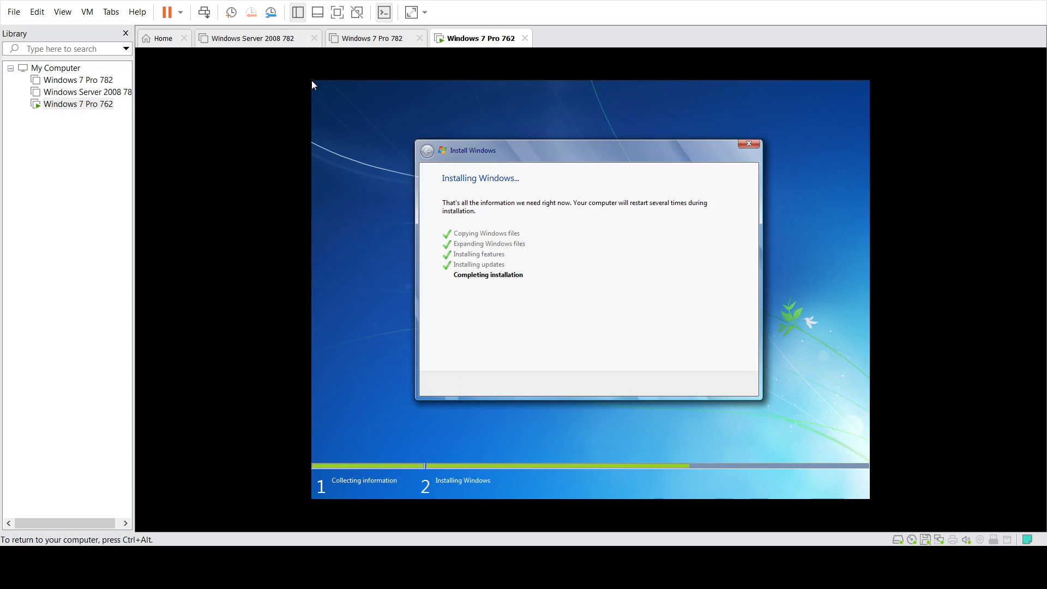
- Release the VM with Ctrl+Alt while Windows finishes setup and boots to the desktop
key(ctrl+alt)
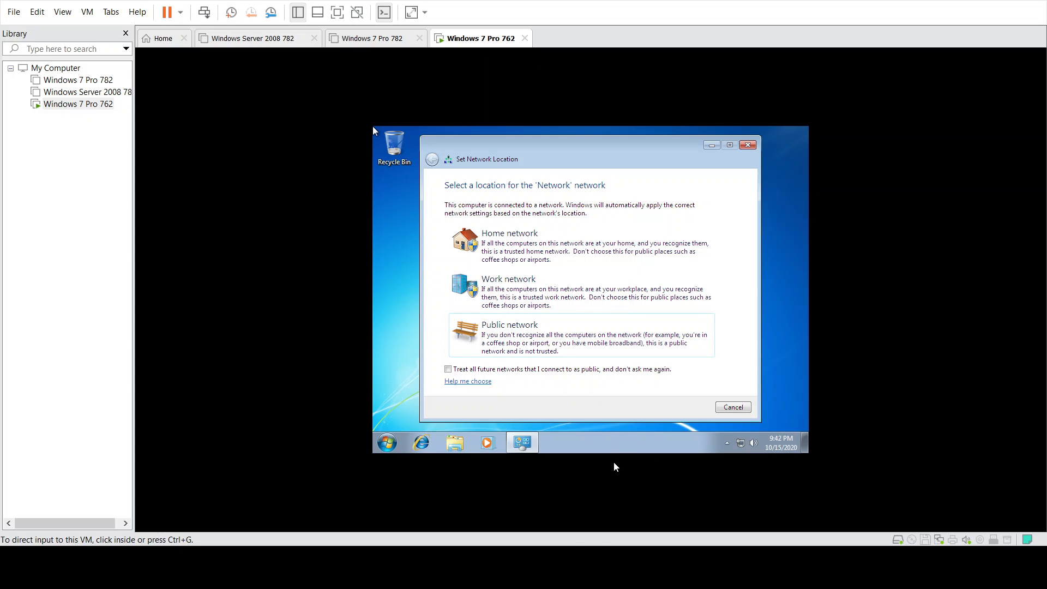
- Choose Home network and complete the Create a Homegroup wizard with default sharing choices
click(702, 348)
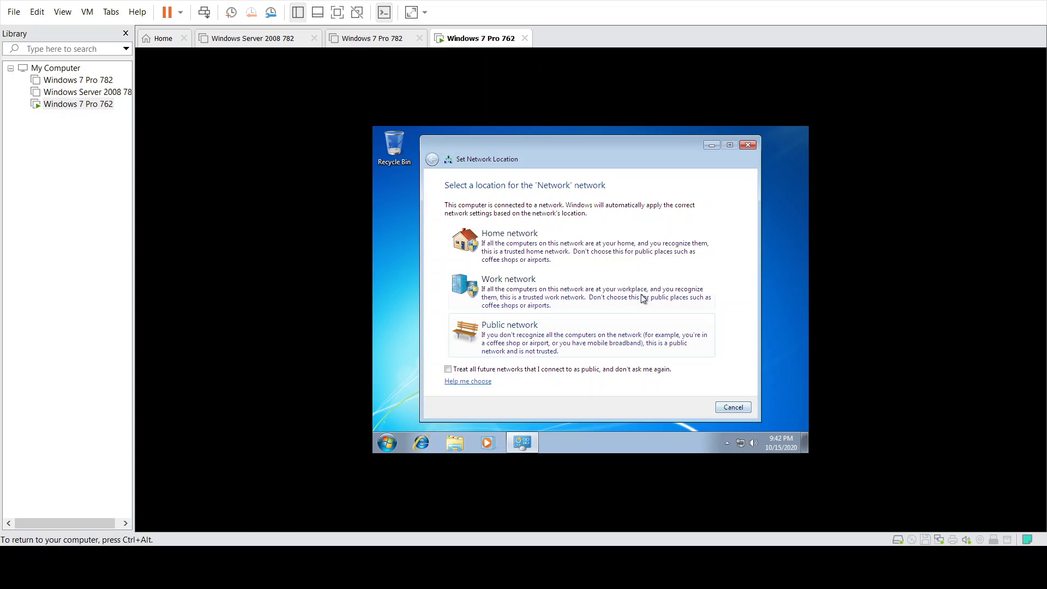
click(638, 249)
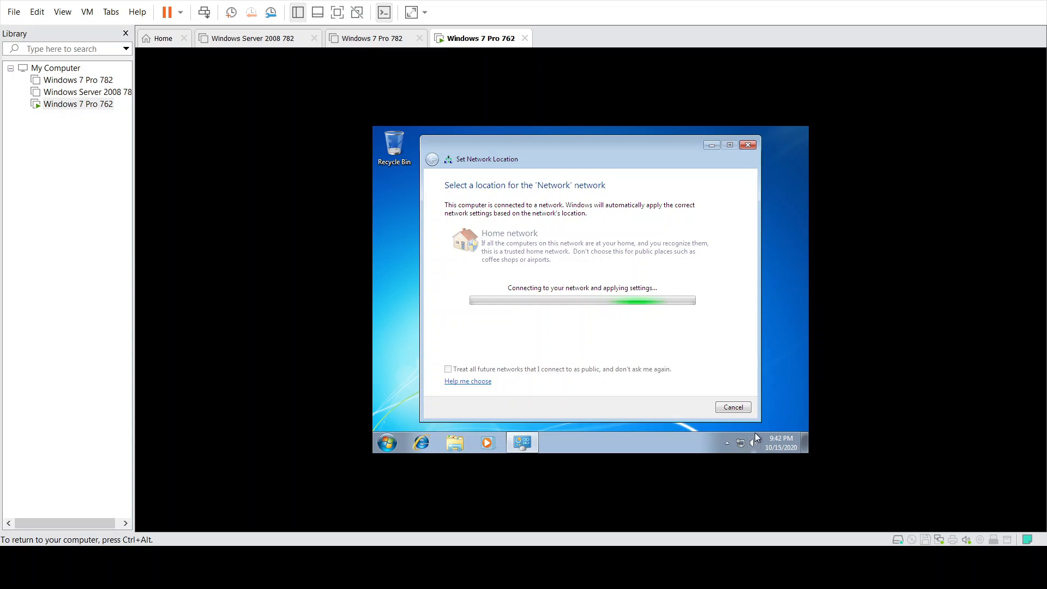
key(ctrl+alt)
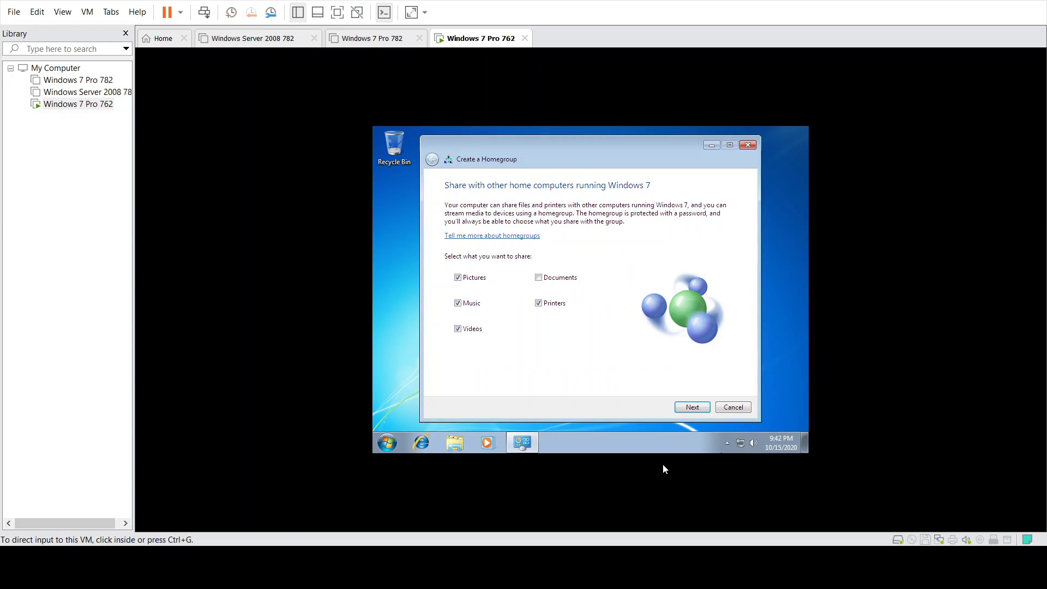
click(692, 408)
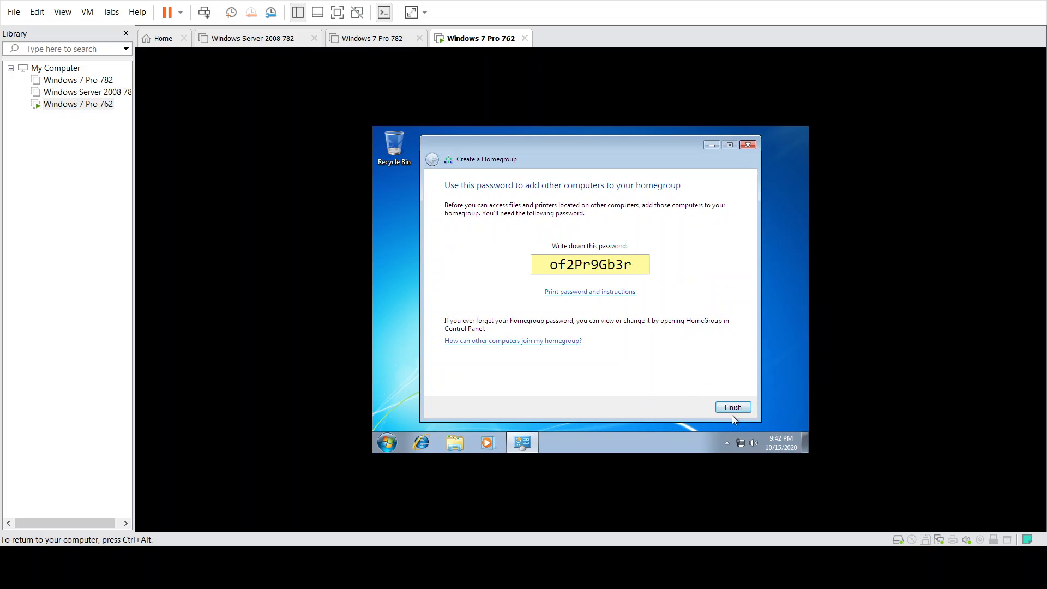
click(734, 409)
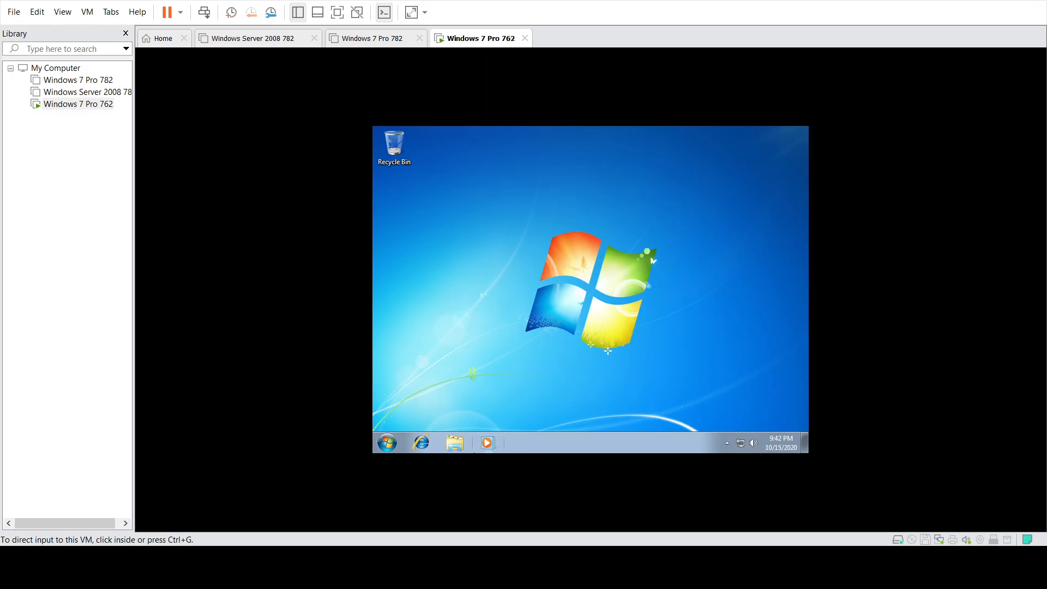
- Give input to the Windows 7 guest and open its Start menu
click(407, 443)
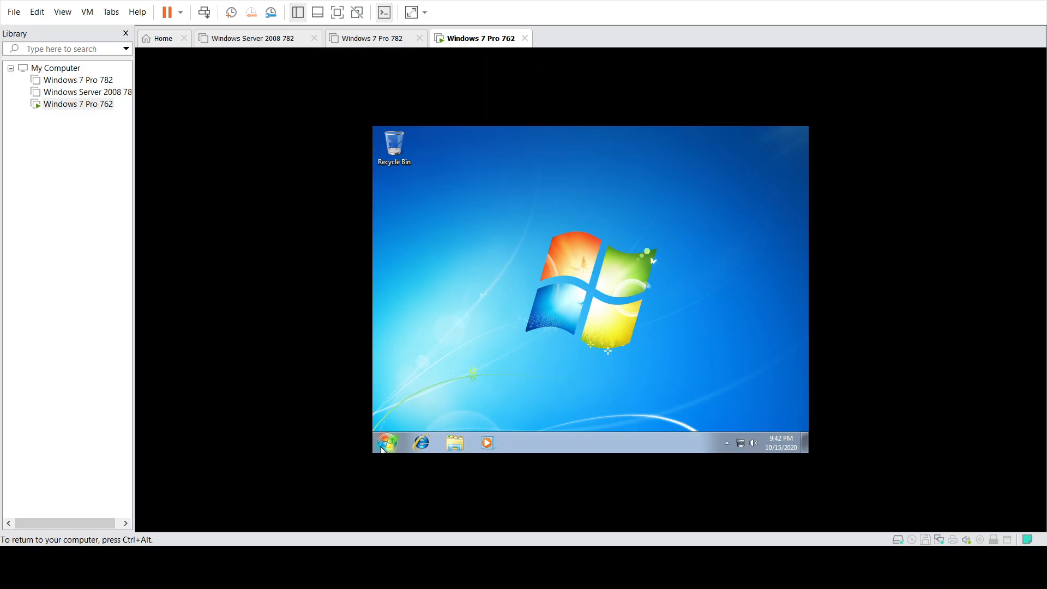
click(383, 448)
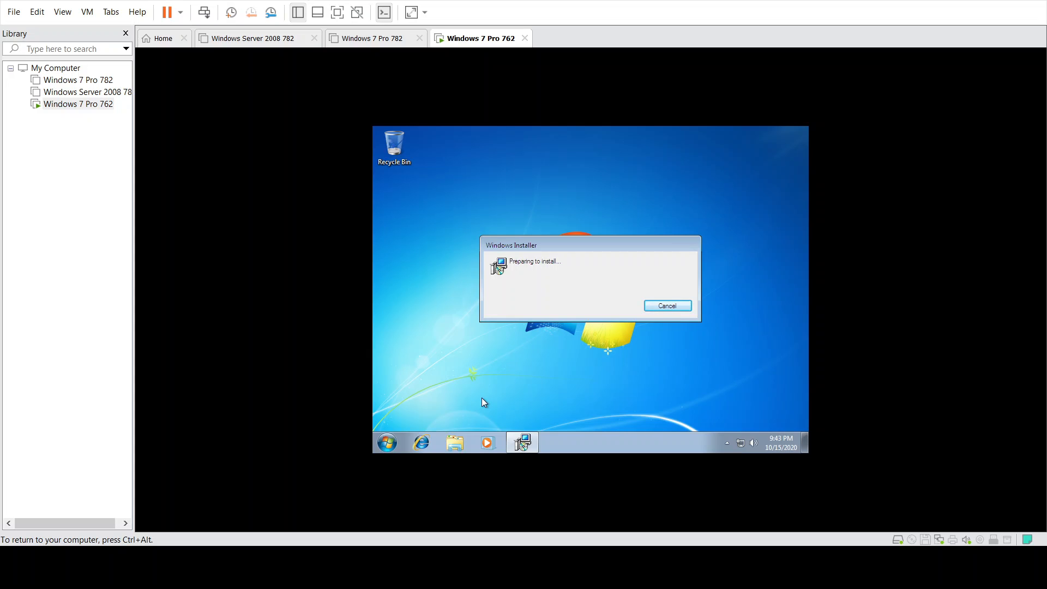
- Dismiss the VSock driver warnings, allow the unsigned driver, and finish VMware Tools Setup
key(ctrl+alt)
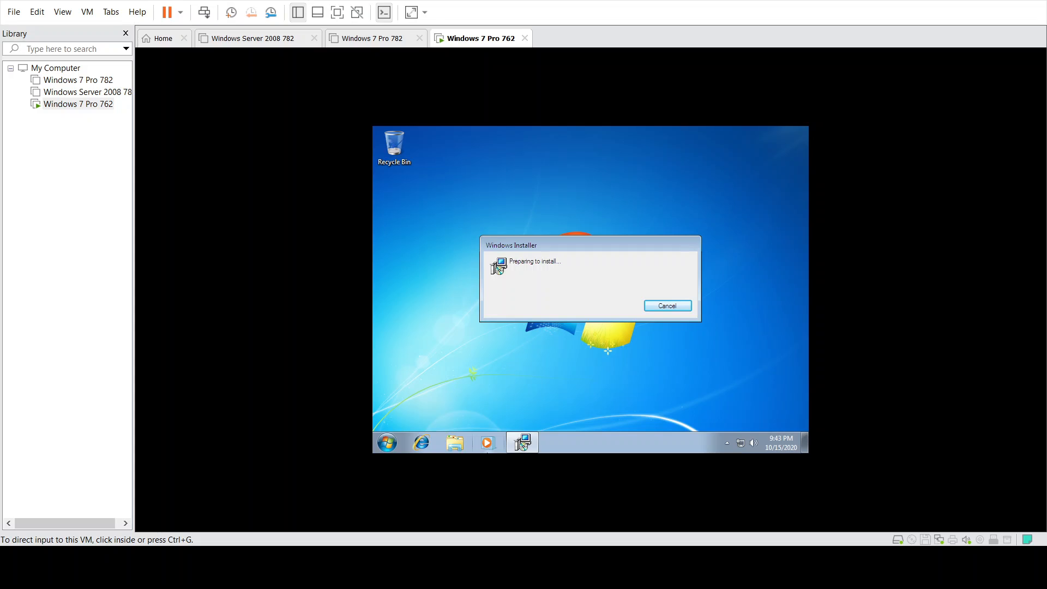
click(439, 412)
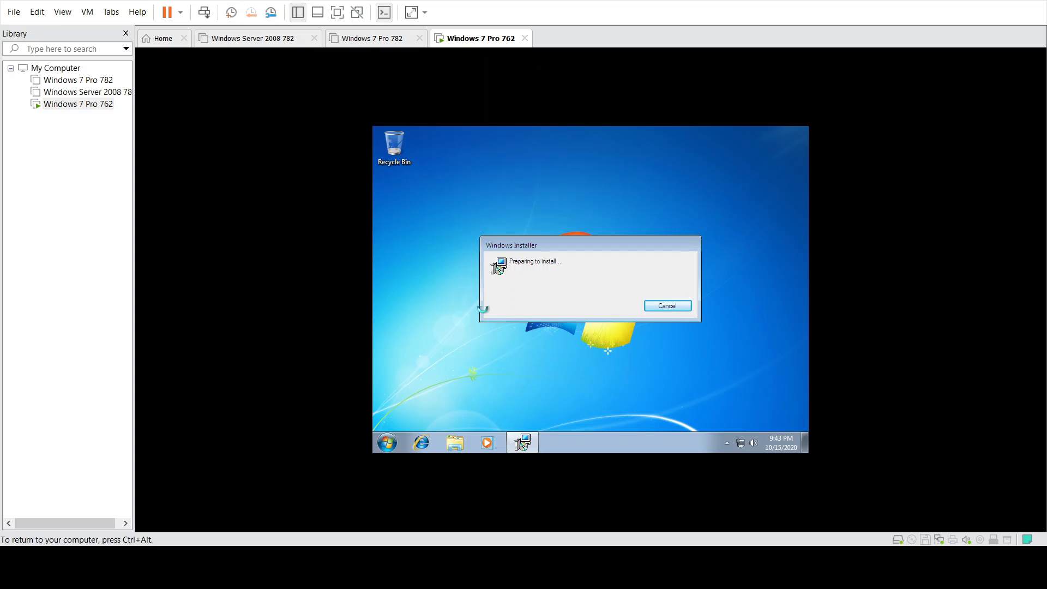
drag(502, 243, 595, 359)
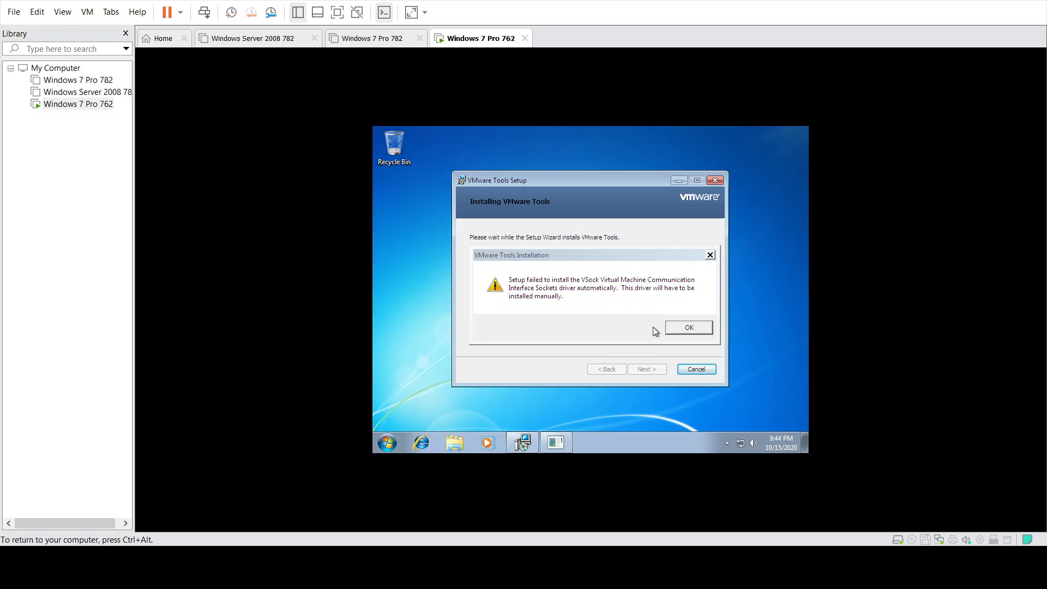
click(686, 325)
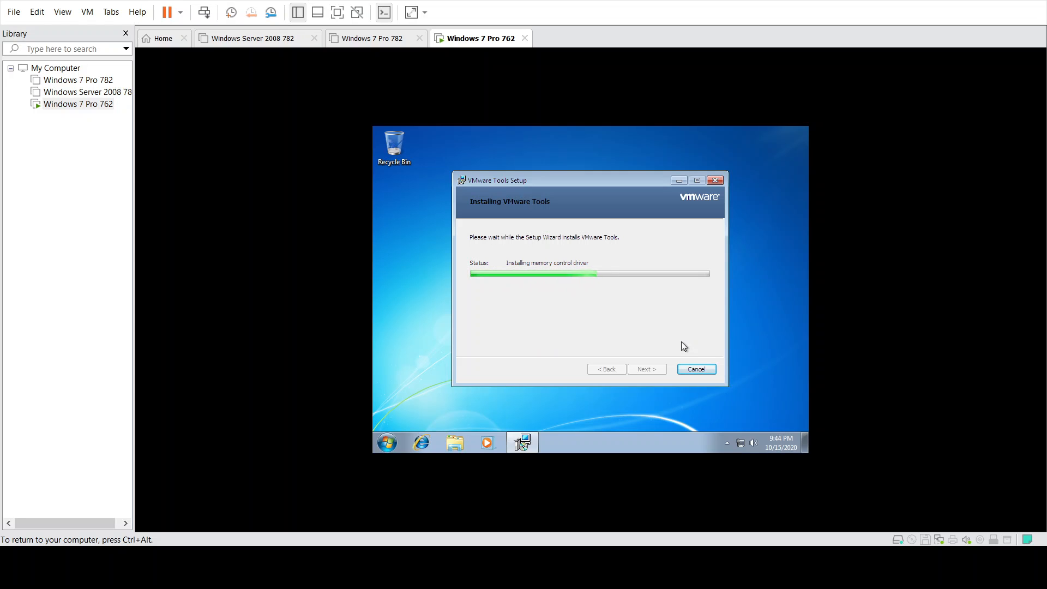
click(681, 323)
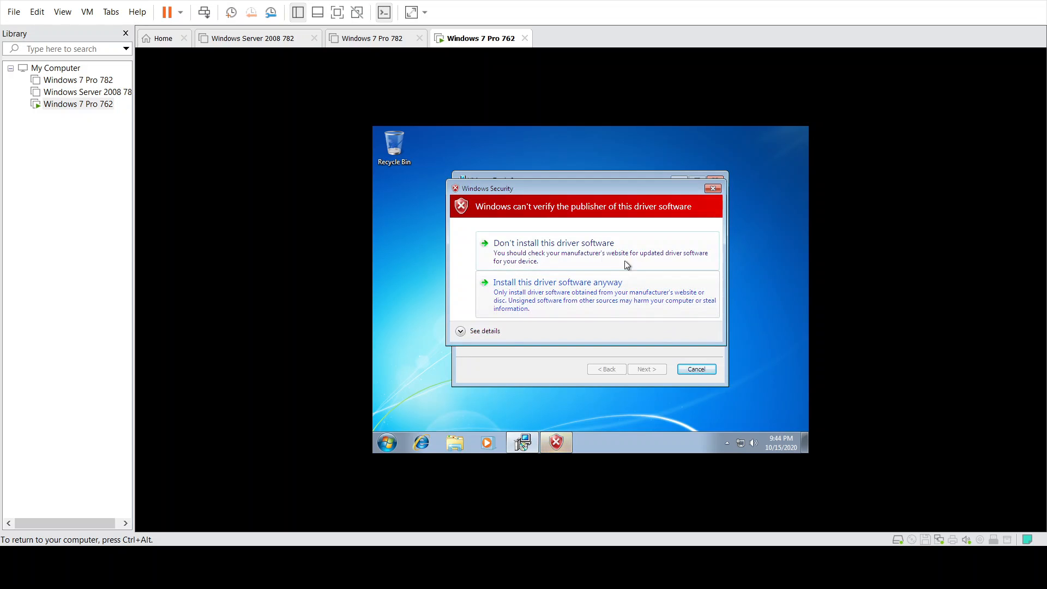
click(626, 289)
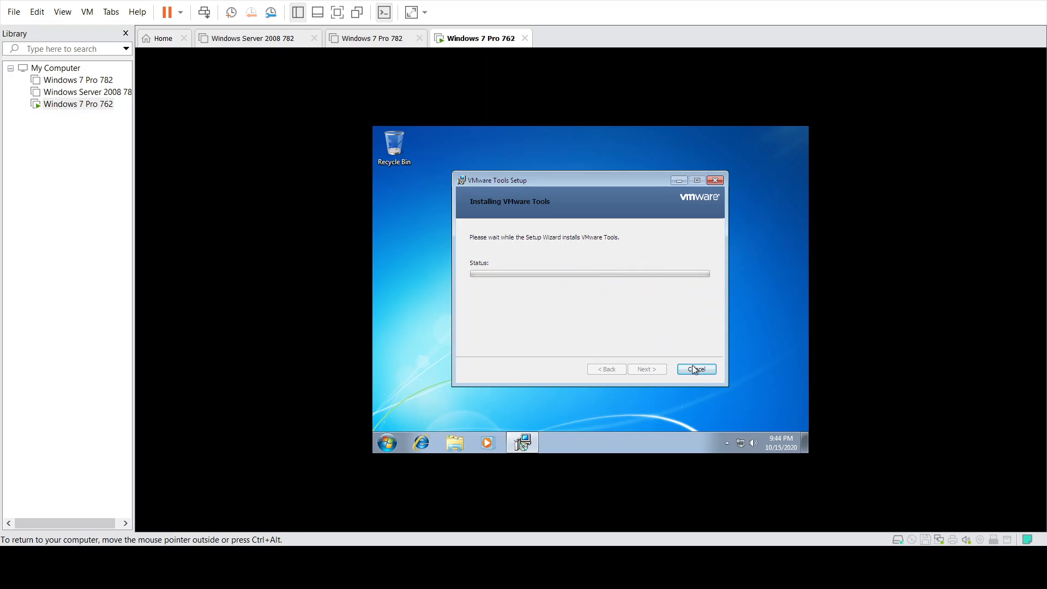
click(696, 367)
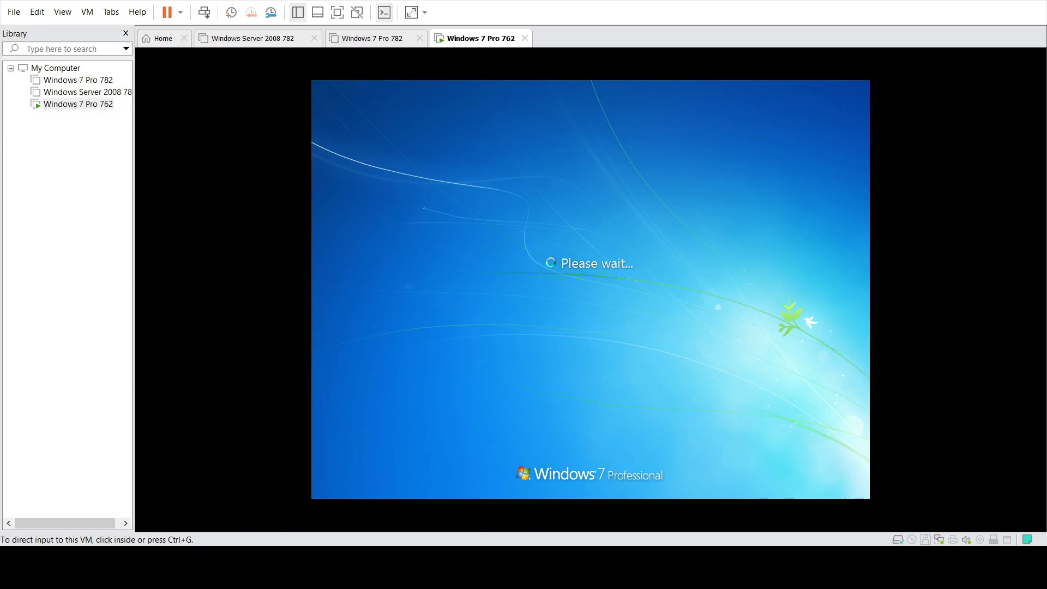
- Sign back in to the restarted guest at the Welcome screen and release input to the host
key(ctrl+g)
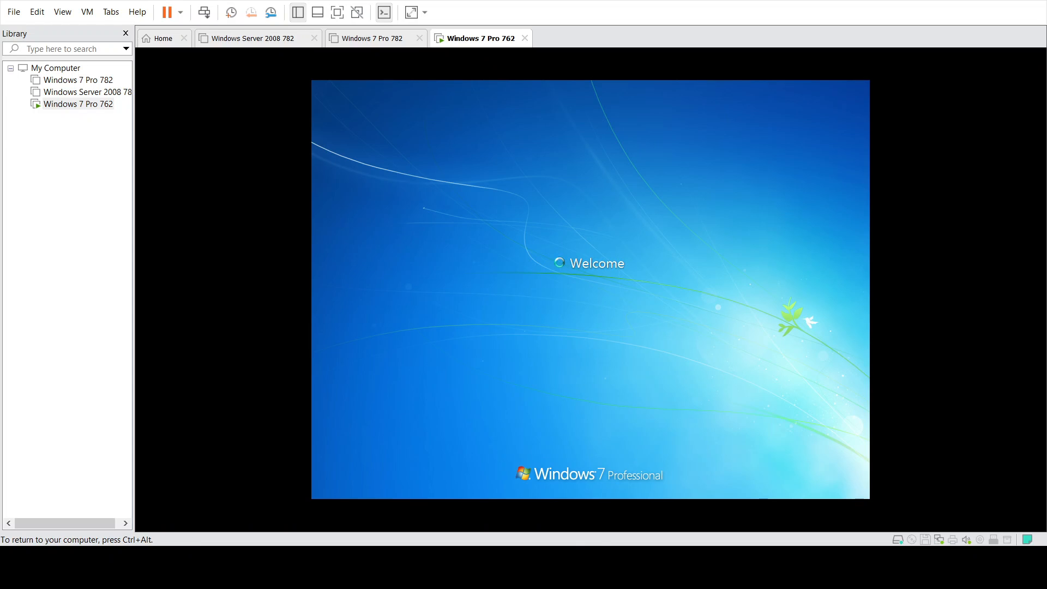
key(ctrl+alt)
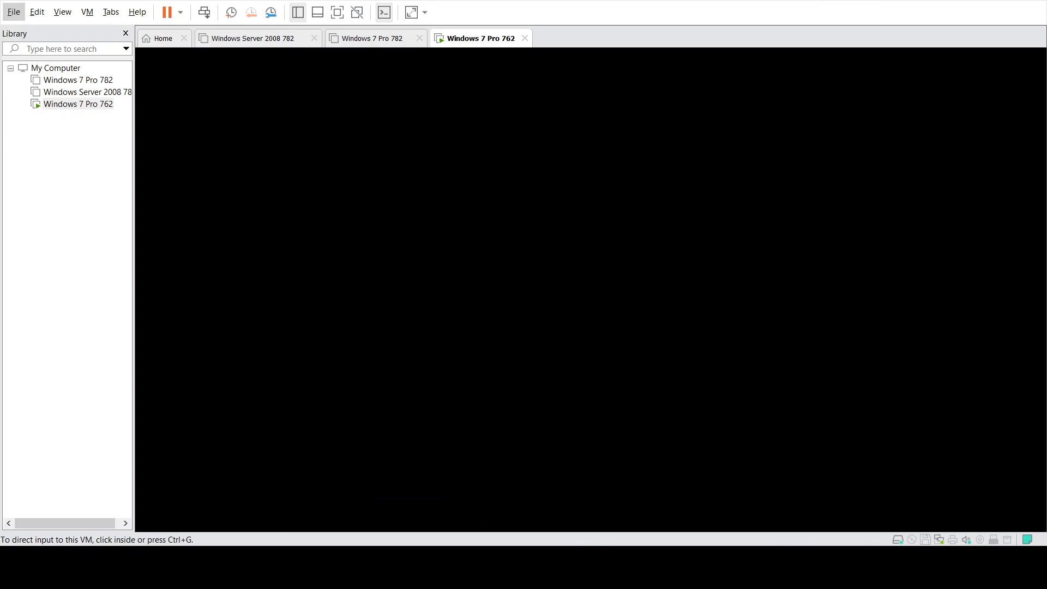
key(Escape)
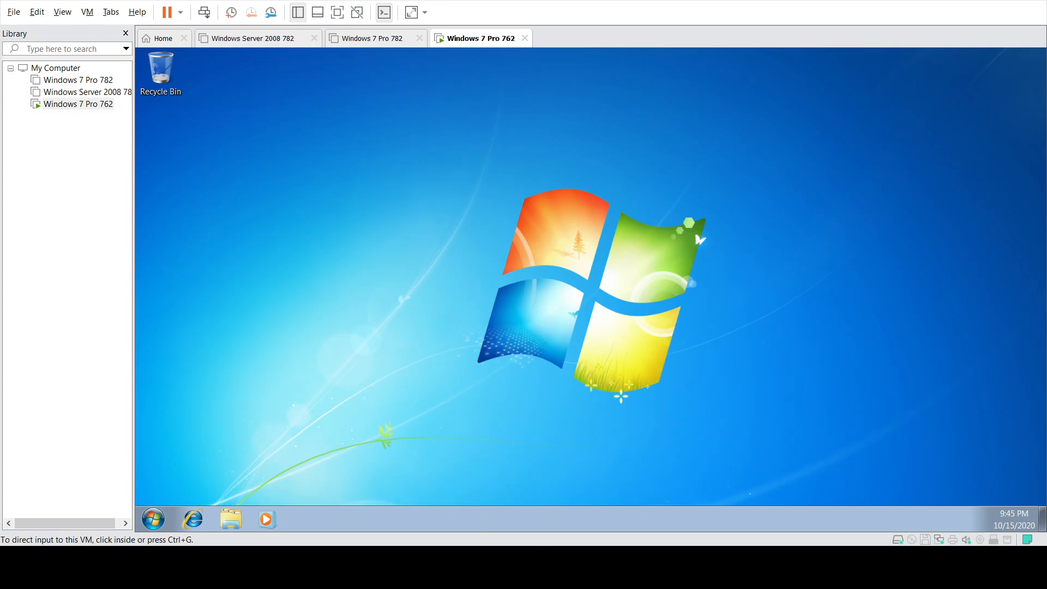
key(alt)
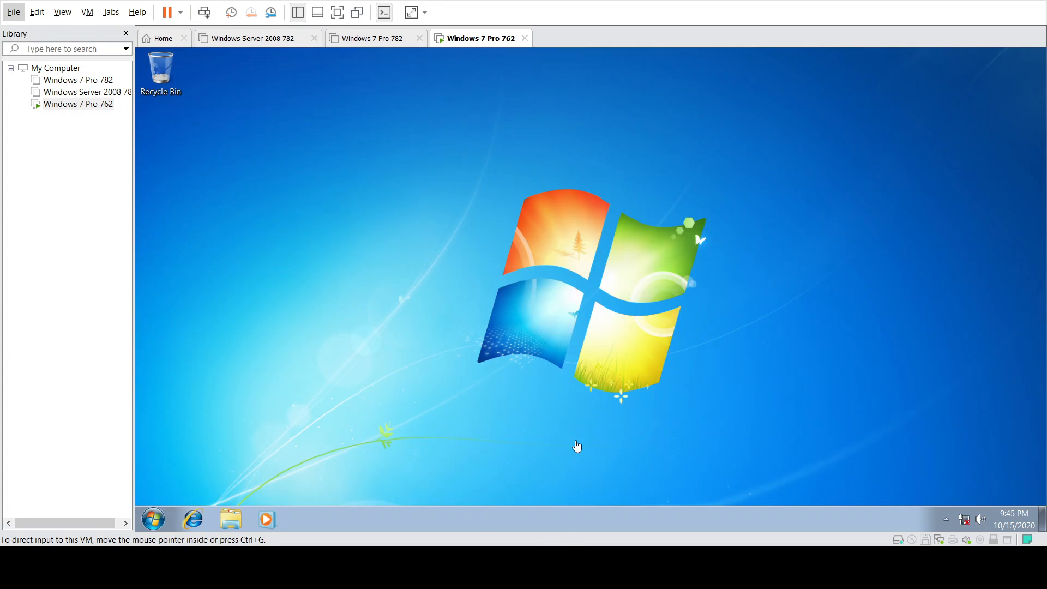
key(alt)
key(alt)
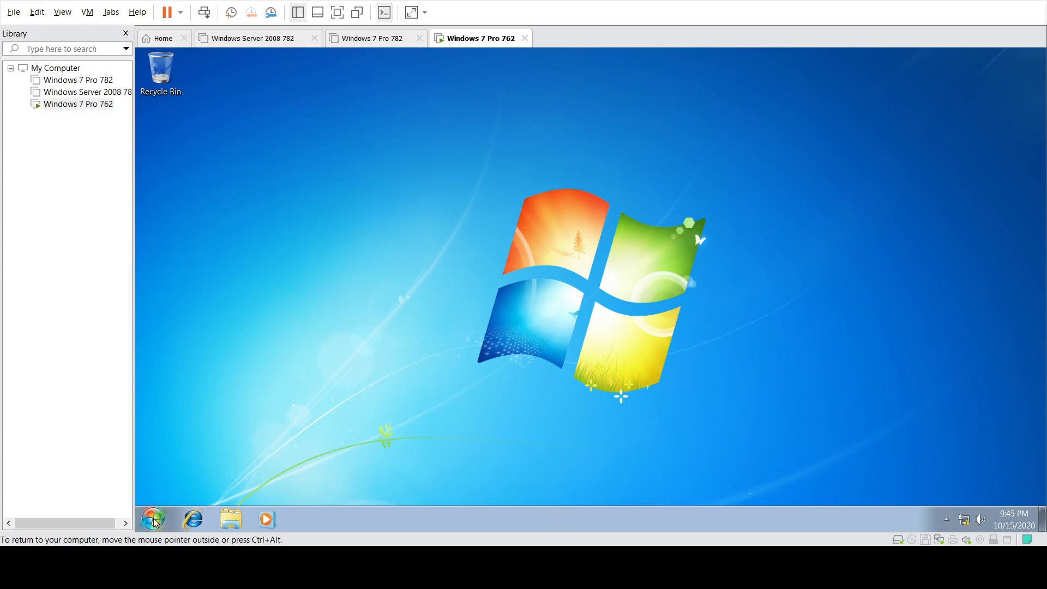
- Launch Computer Management from the Start menu's Computer > Manage and center the window
click(154, 519)
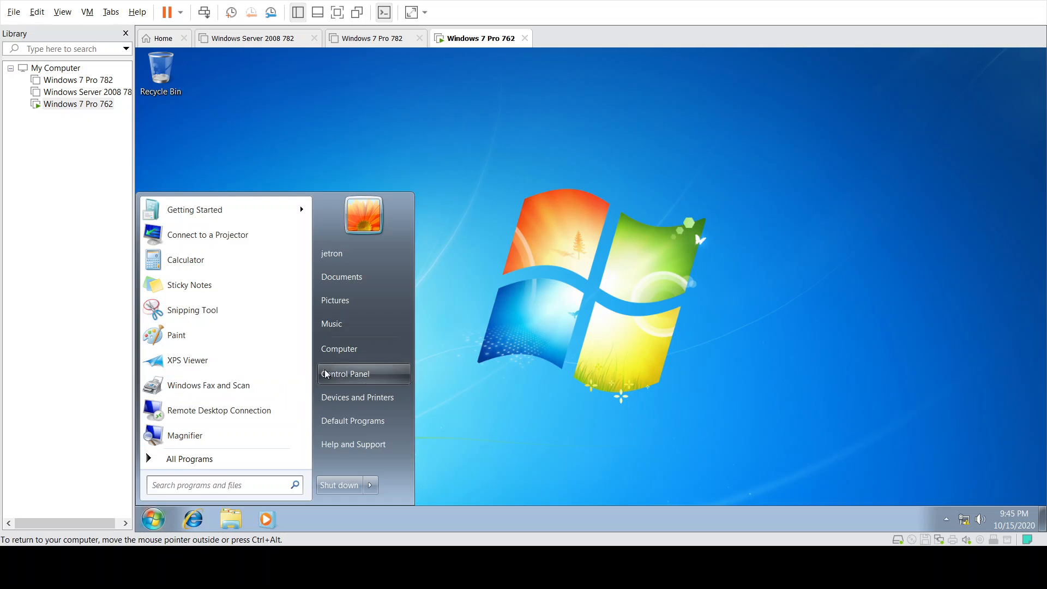
right_click(347, 351)
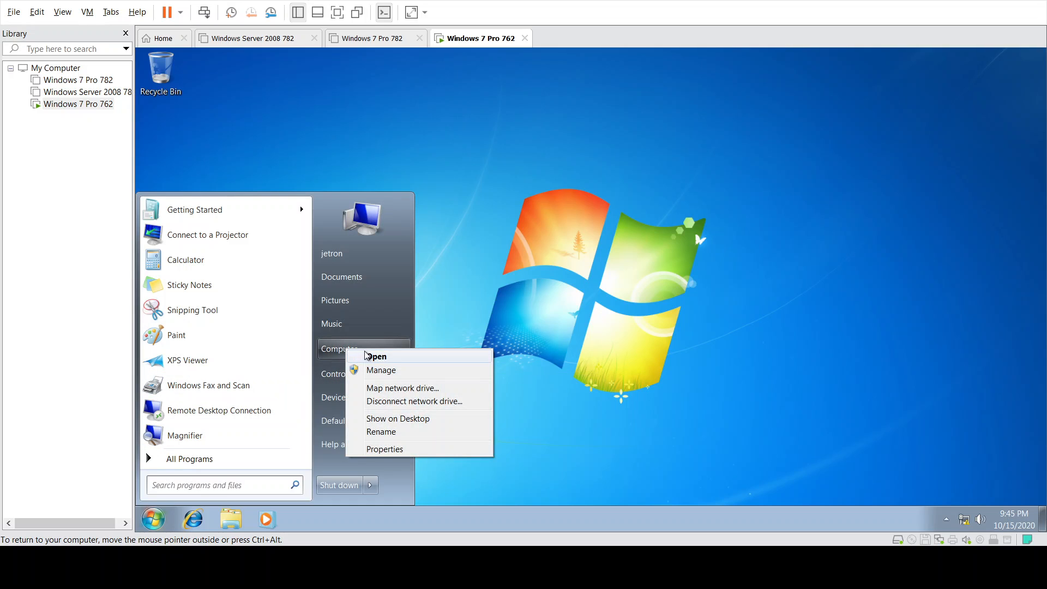
click(370, 371)
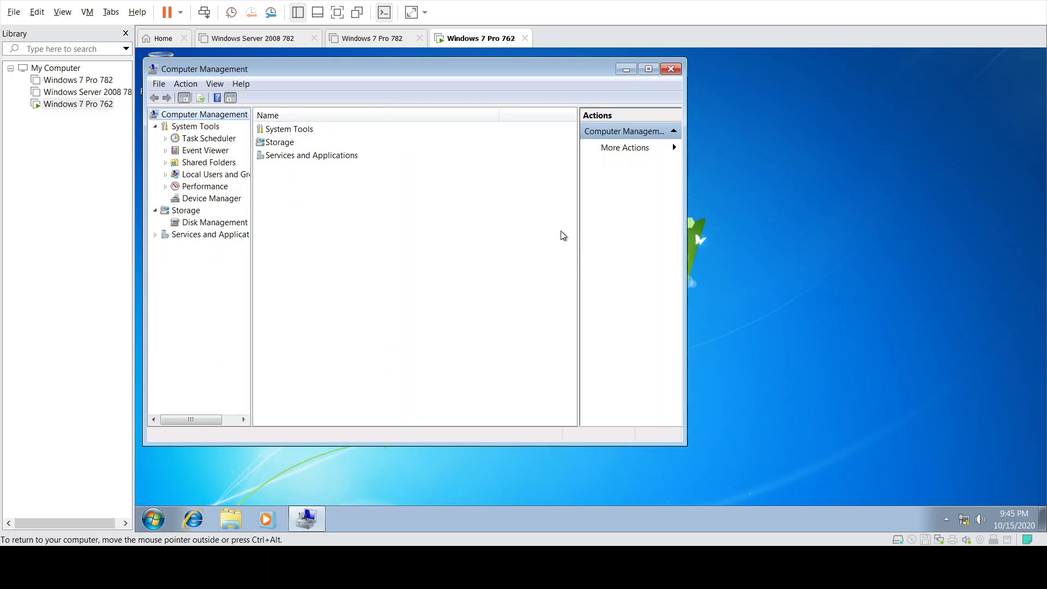
drag(344, 66, 544, 90)
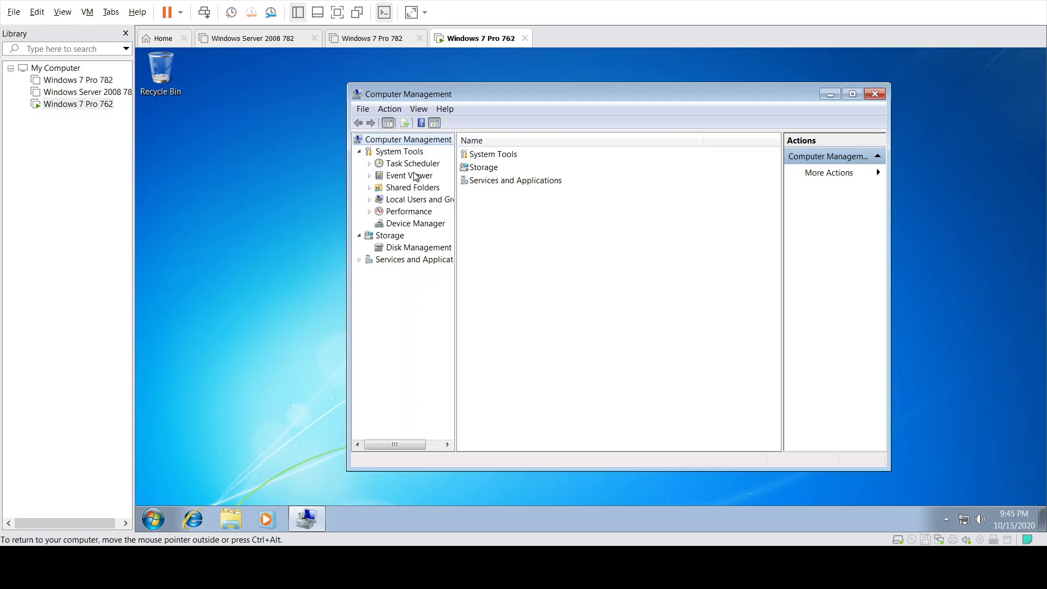
- Show the accounts in Local Users and Groups > Users
click(412, 200)
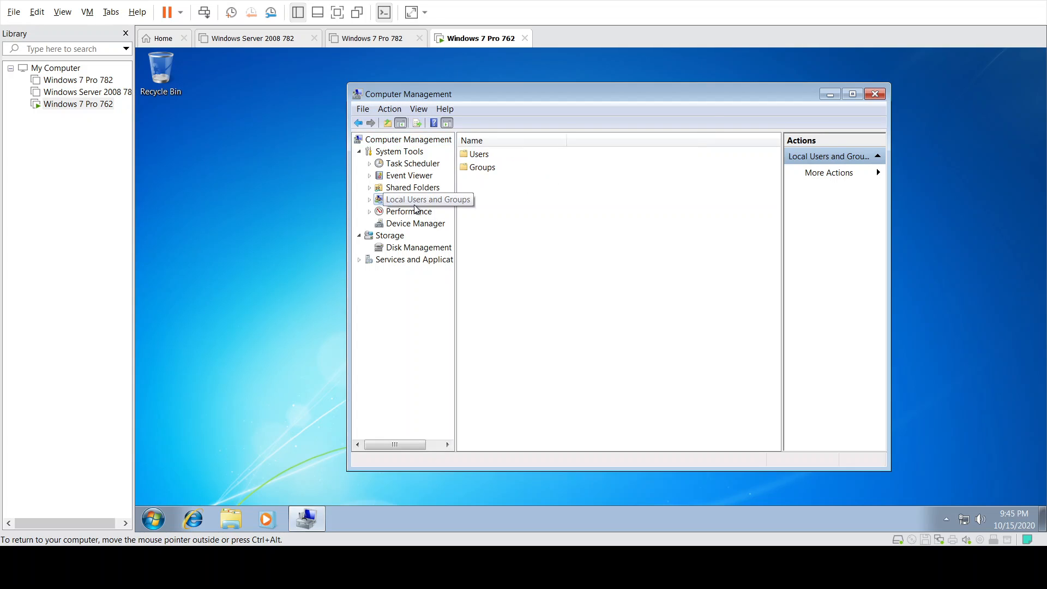
click(483, 156)
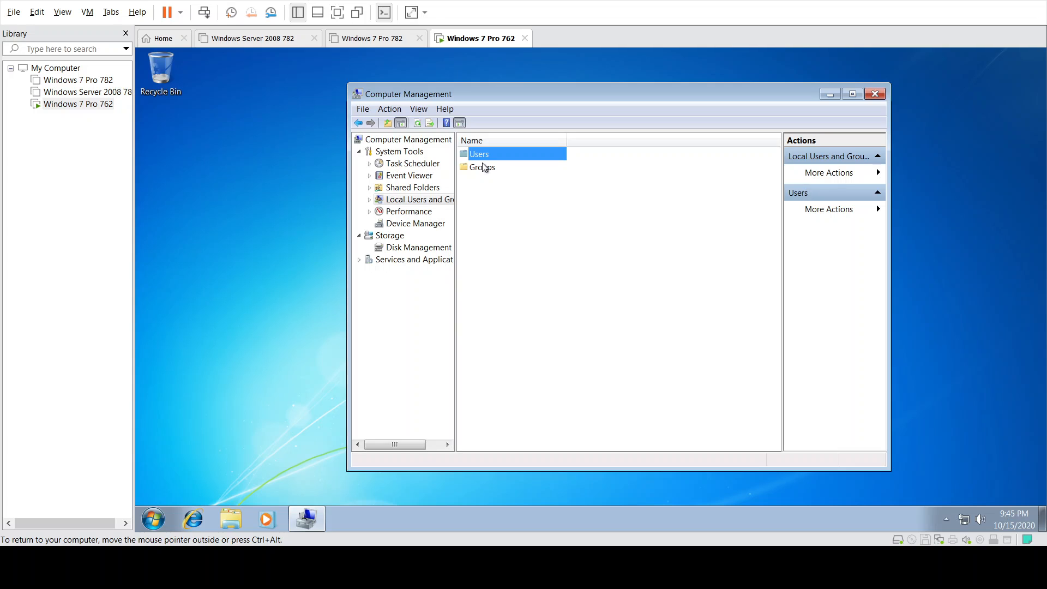
double_click(489, 153)
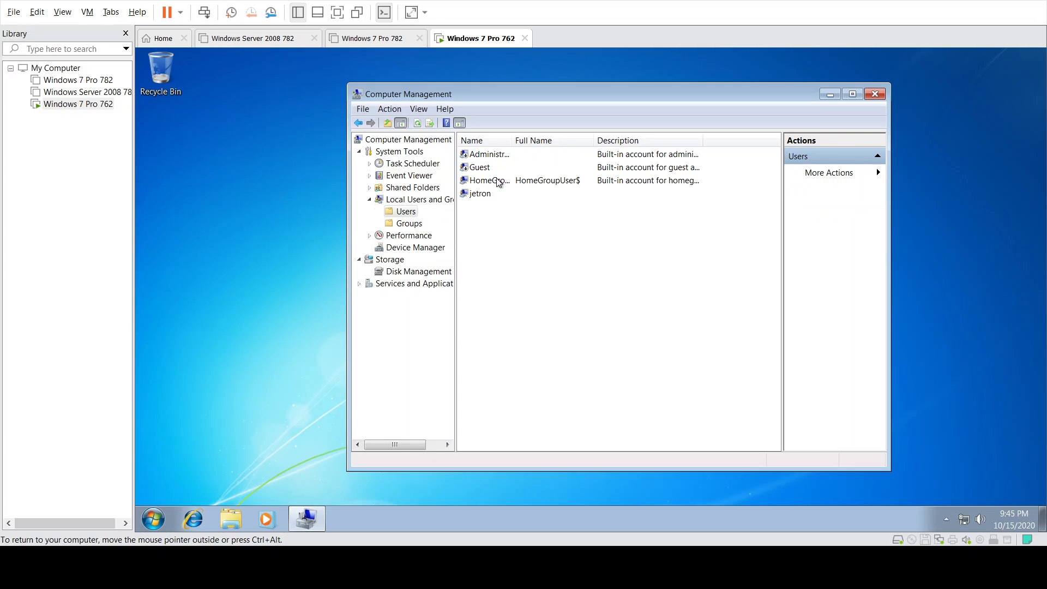
key(BackSpace)
double_click(492, 168)
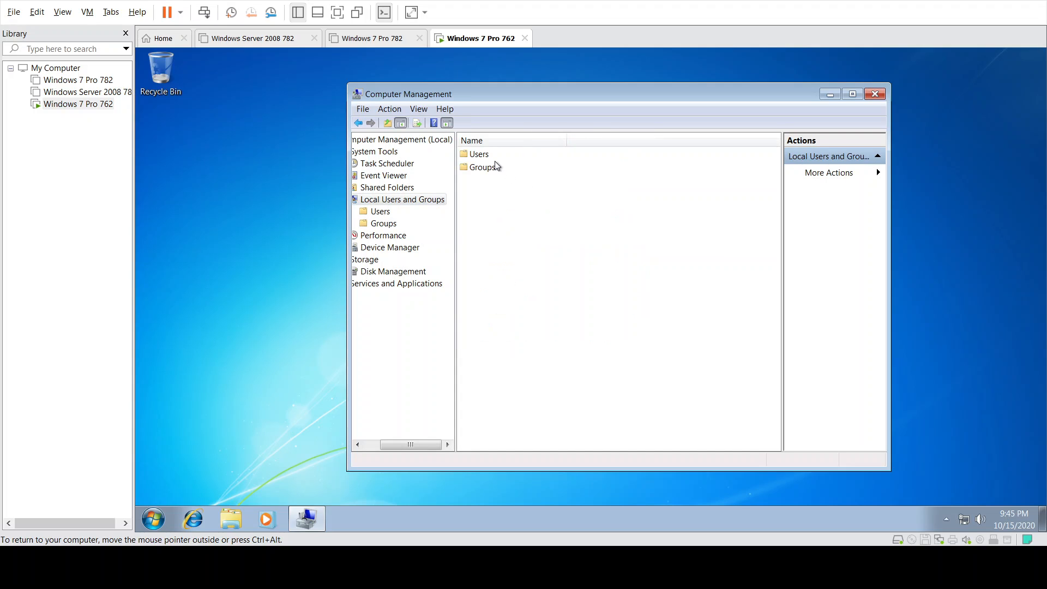
double_click(480, 155)
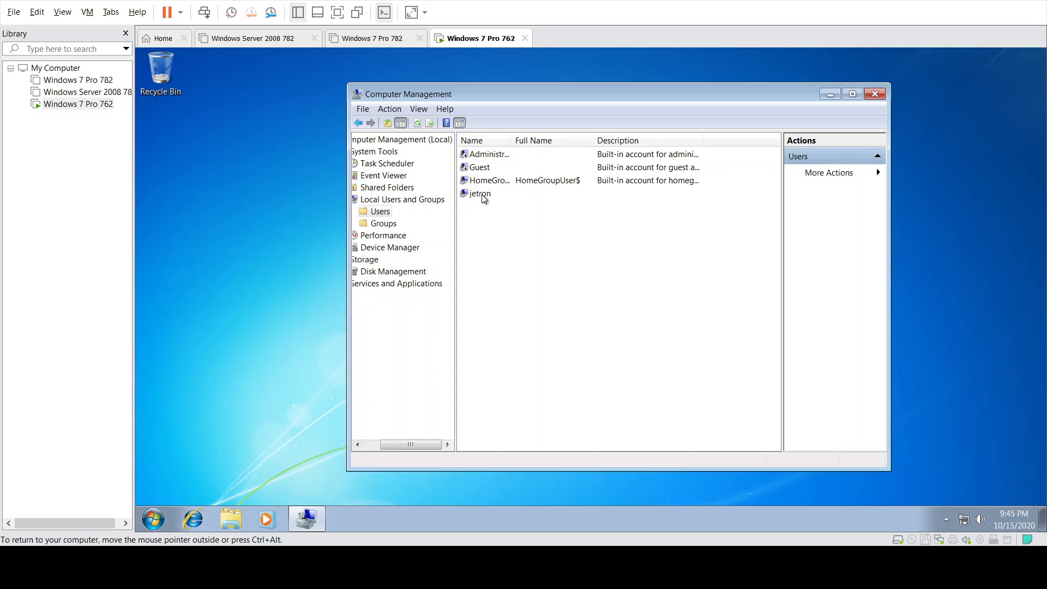
- Clear 'Account is disabled' in the Administrator account's Properties and apply the change
right_click(489, 156)
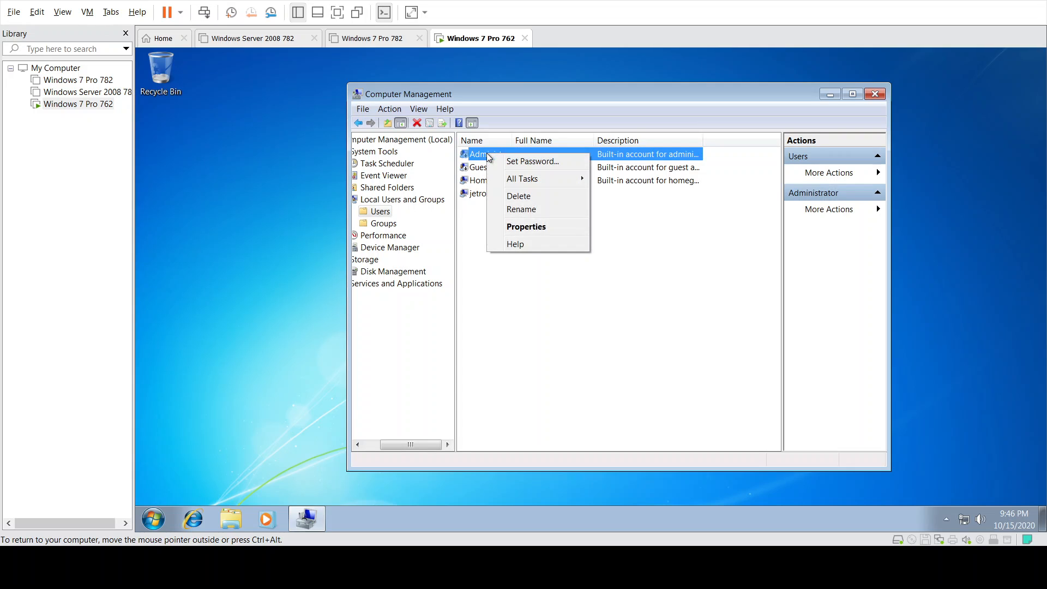
click(513, 227)
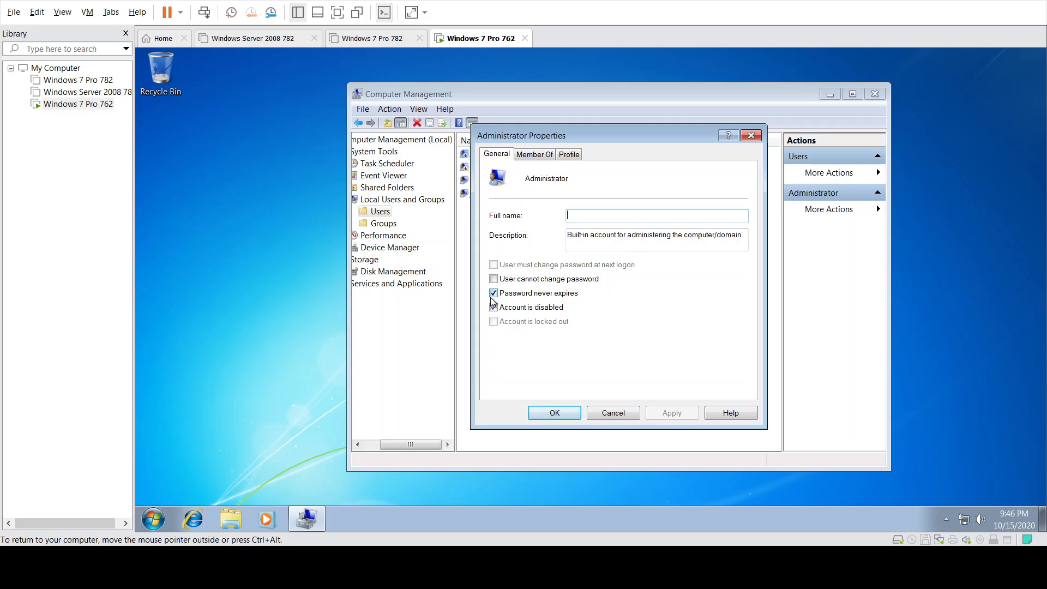
click(495, 308)
click(494, 308)
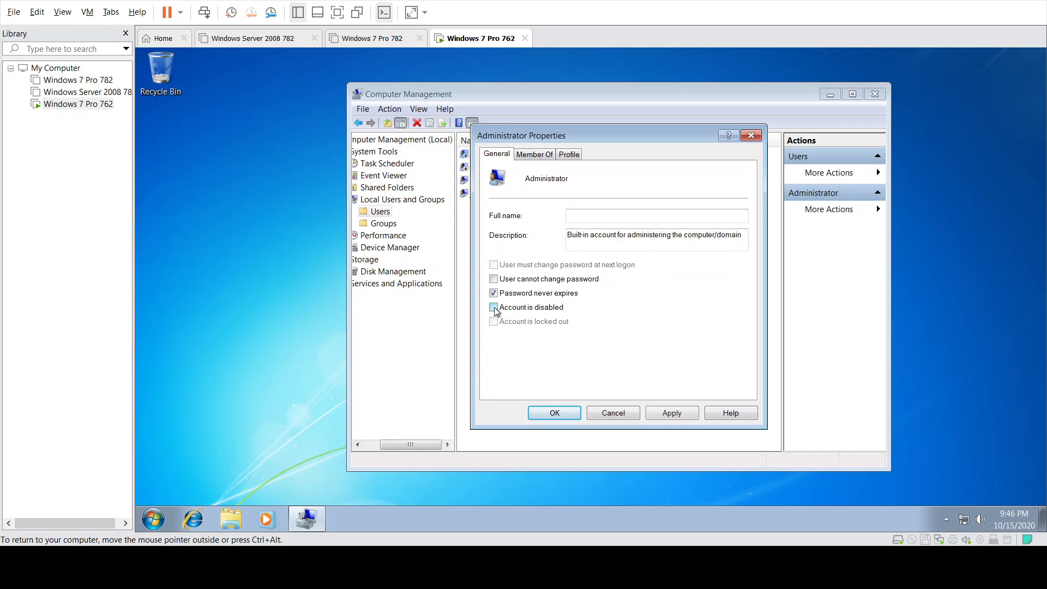
click(672, 414)
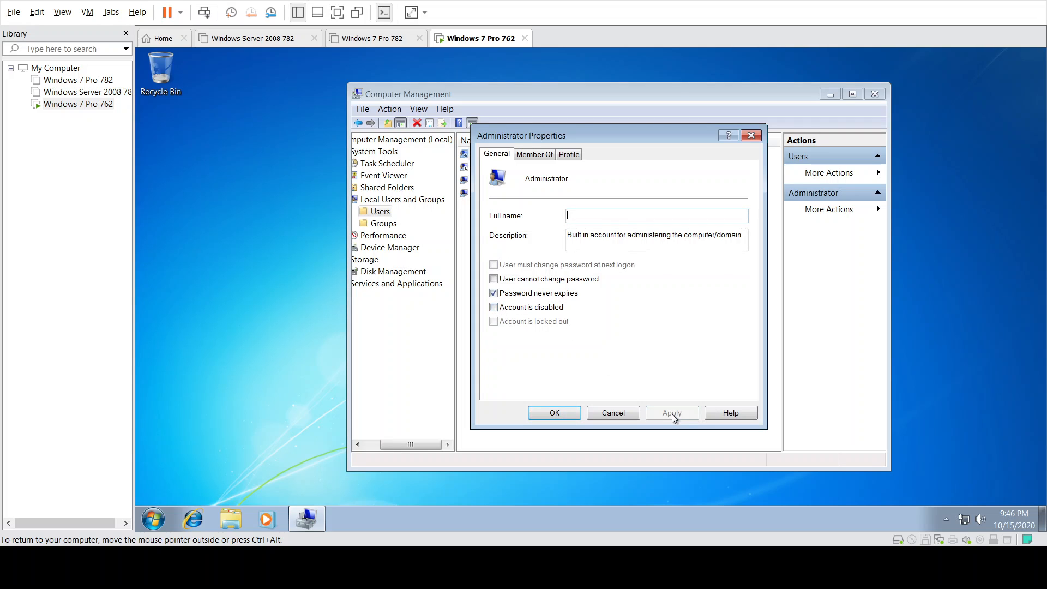
click(564, 414)
click(493, 152)
right_click(493, 152)
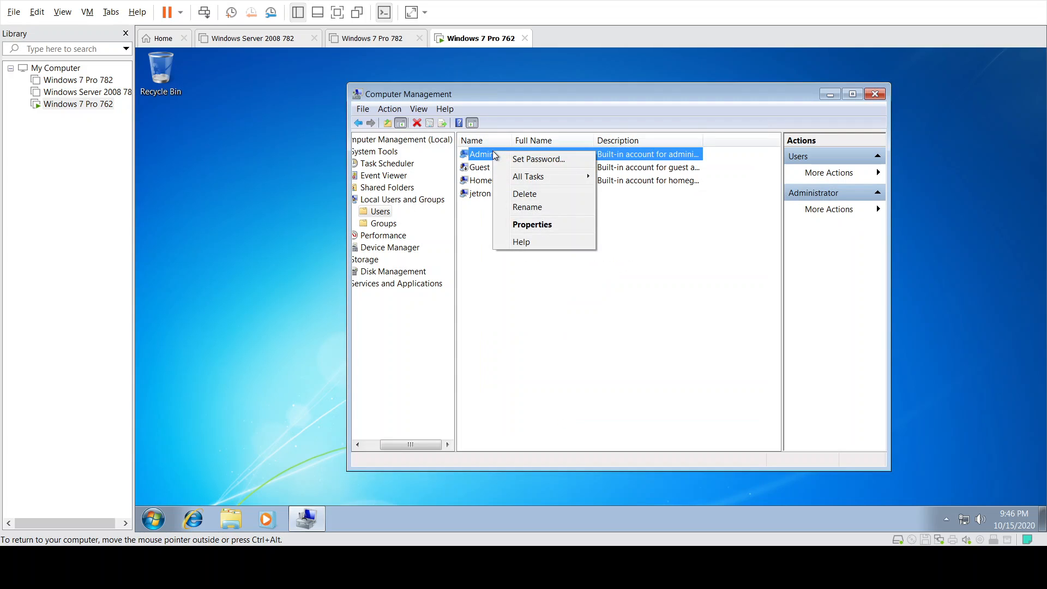
- Use Set Password on the Administrator account to enter and confirm a new password
right_click(482, 153)
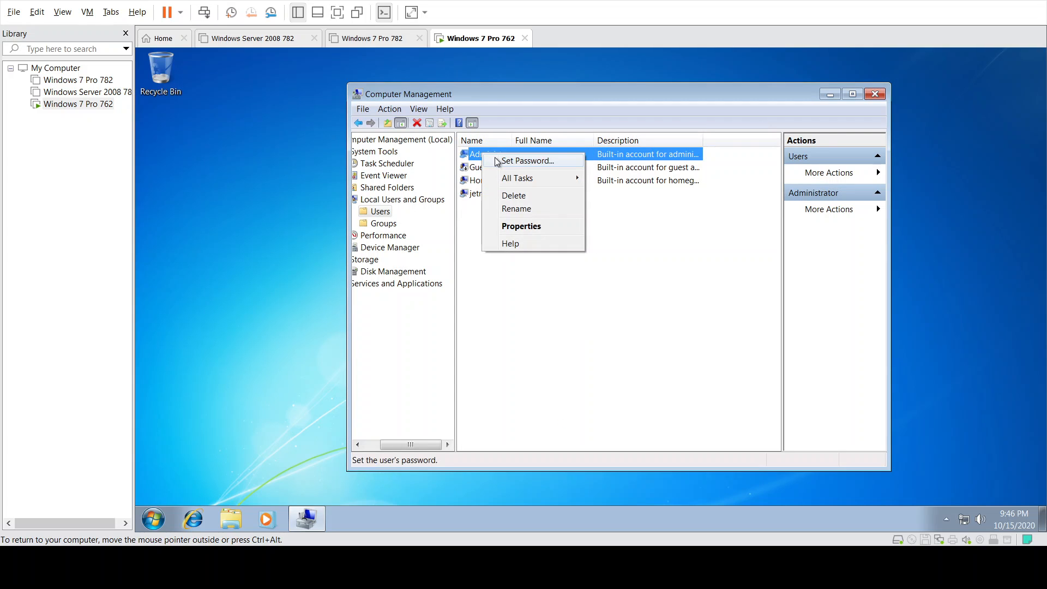
click(506, 162)
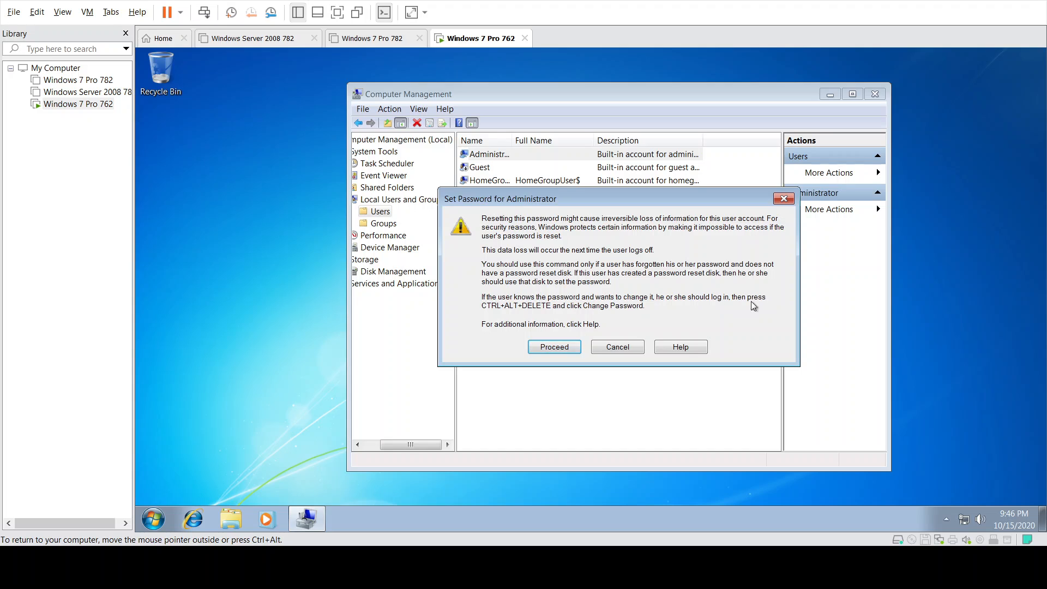
click(554, 347)
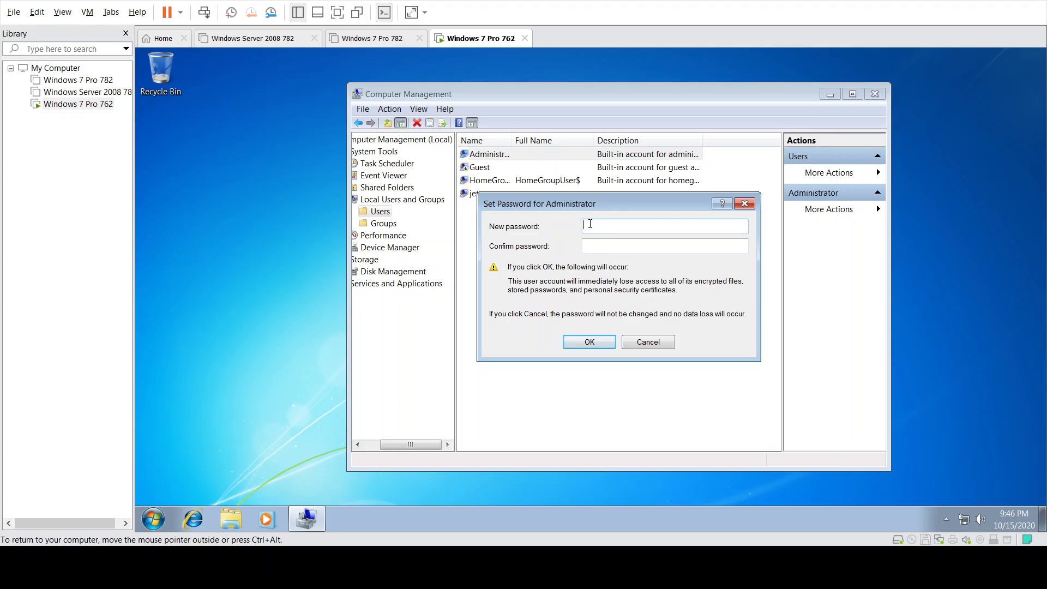
text(P)
key(Tab)
click(571, 346)
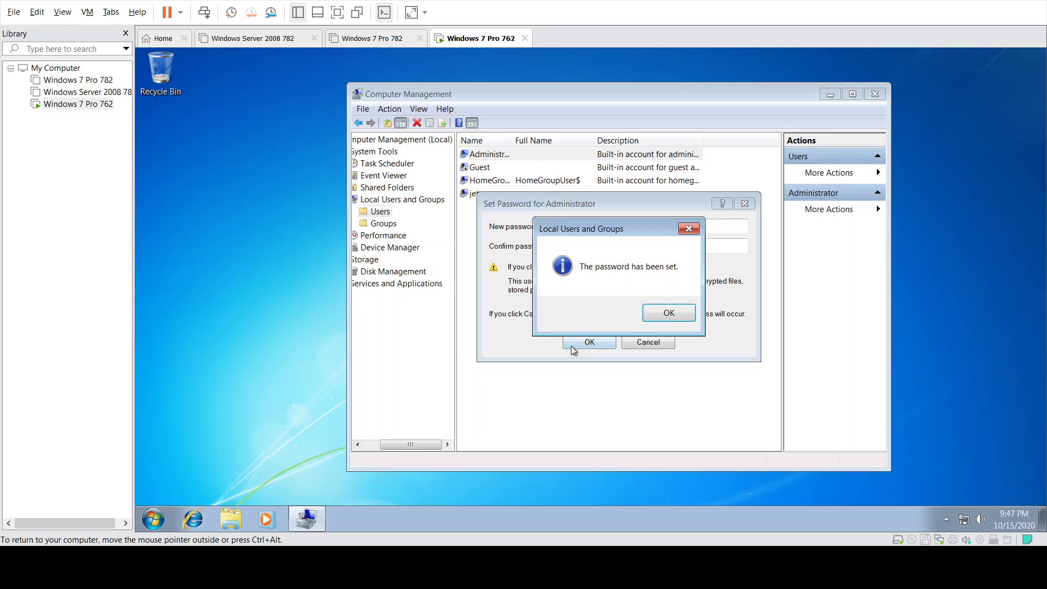
click(664, 315)
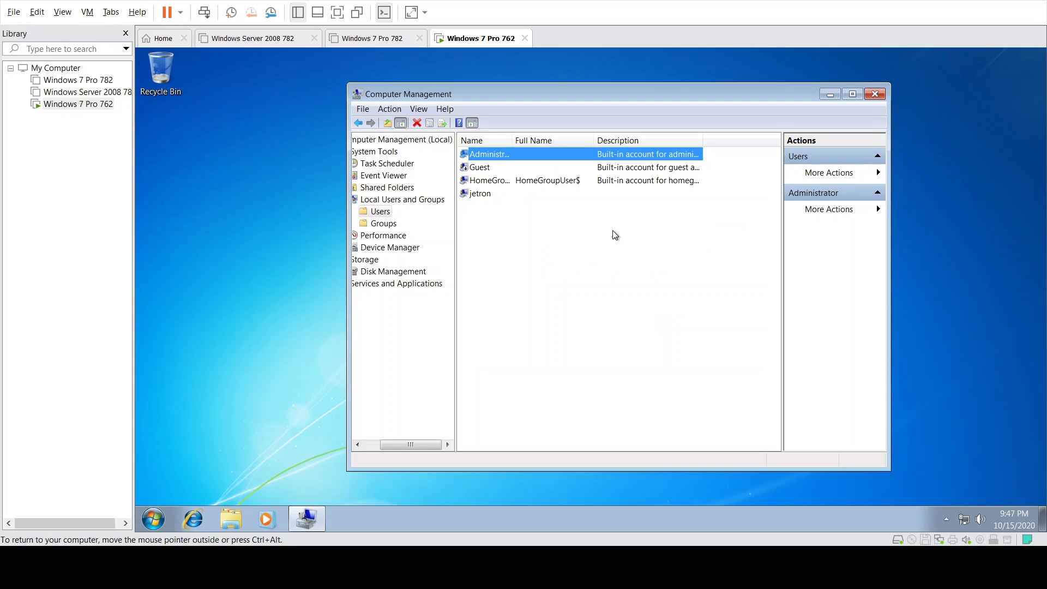
right_click(478, 184)
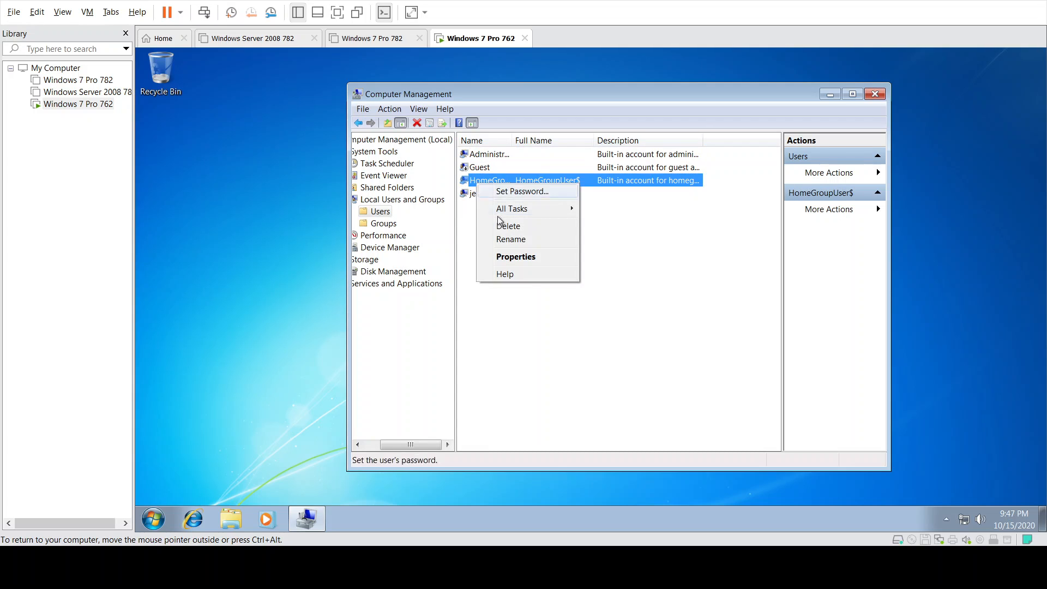
- Tick 'Account is disabled' for the HomeGroupUser$ account and apply it
click(502, 258)
click(517, 308)
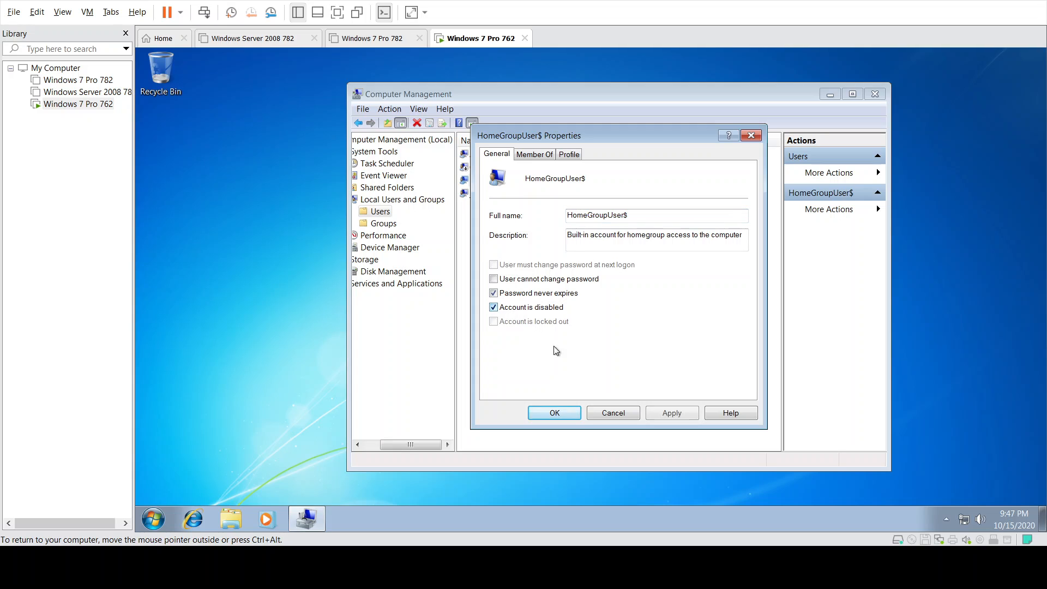
click(672, 413)
click(554, 417)
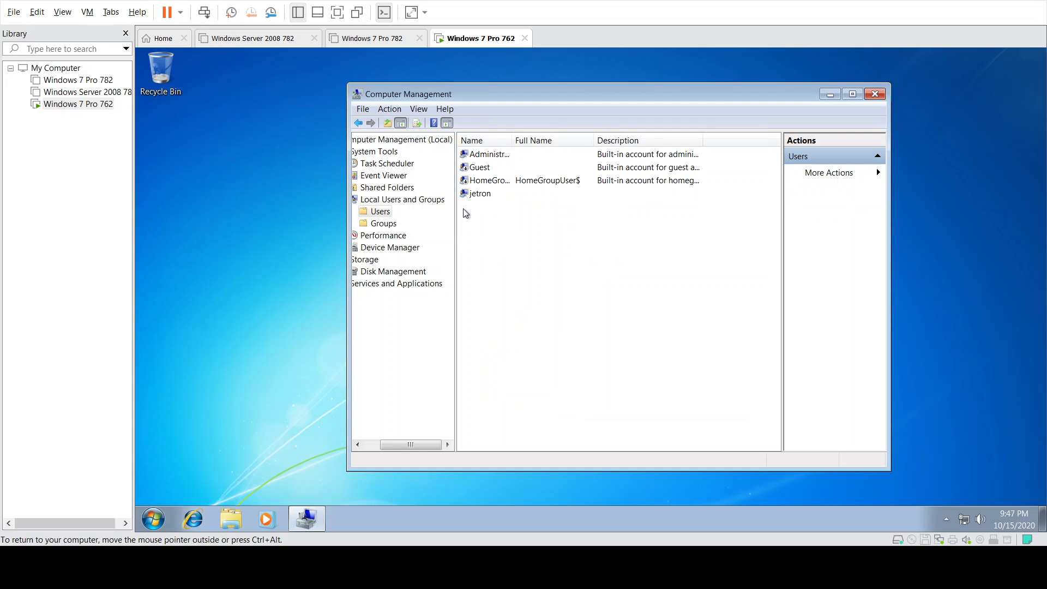
- Tick 'Account is disabled' for the personal user account and apply it
right_click(467, 192)
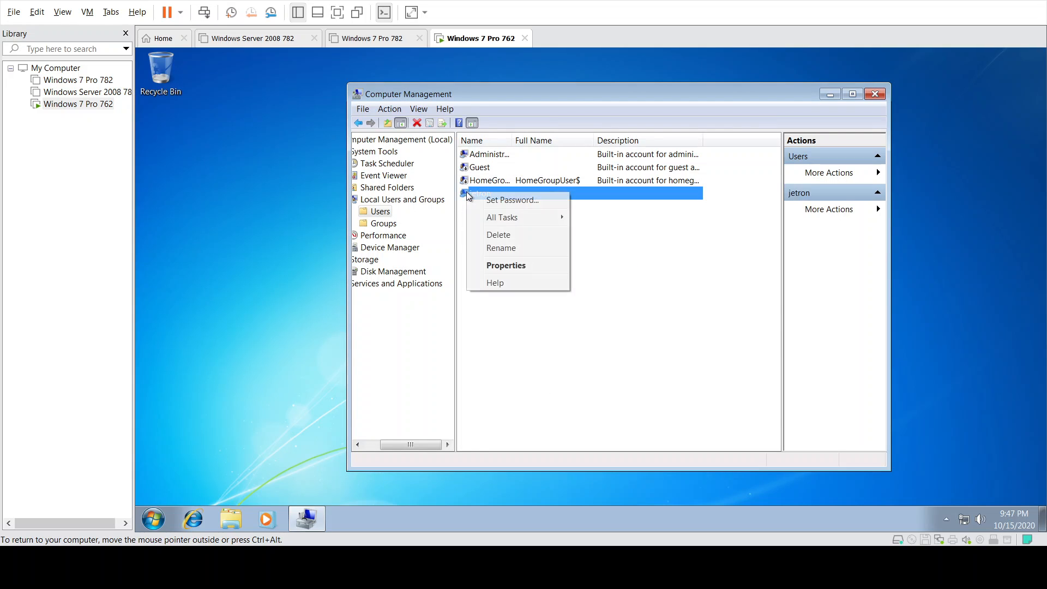
click(502, 267)
click(527, 308)
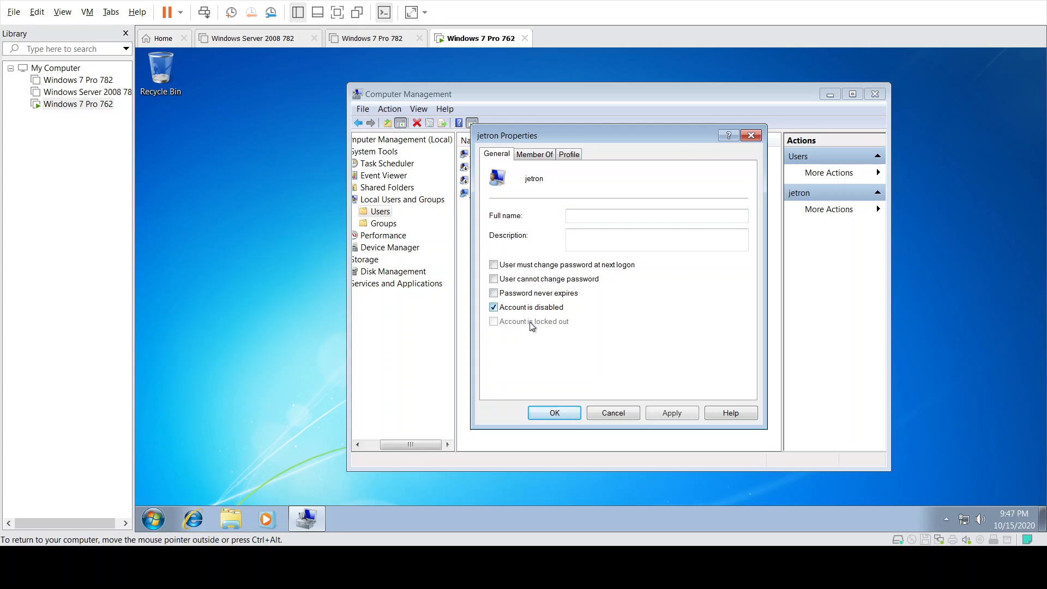
click(671, 413)
click(553, 415)
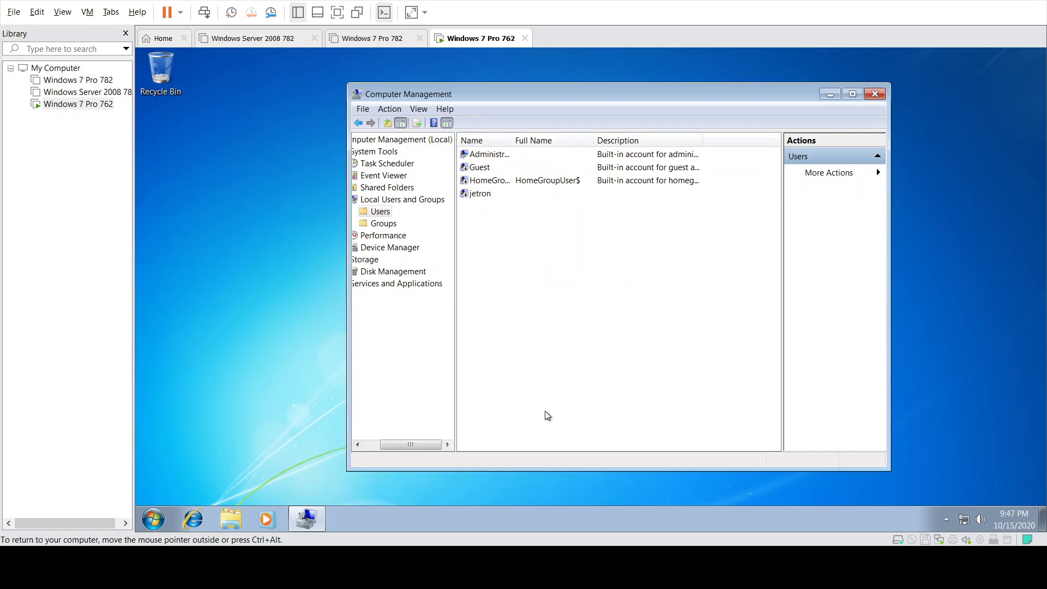
- Close Computer Management, then choose Restart from the Start menu's Shut down options
click(874, 95)
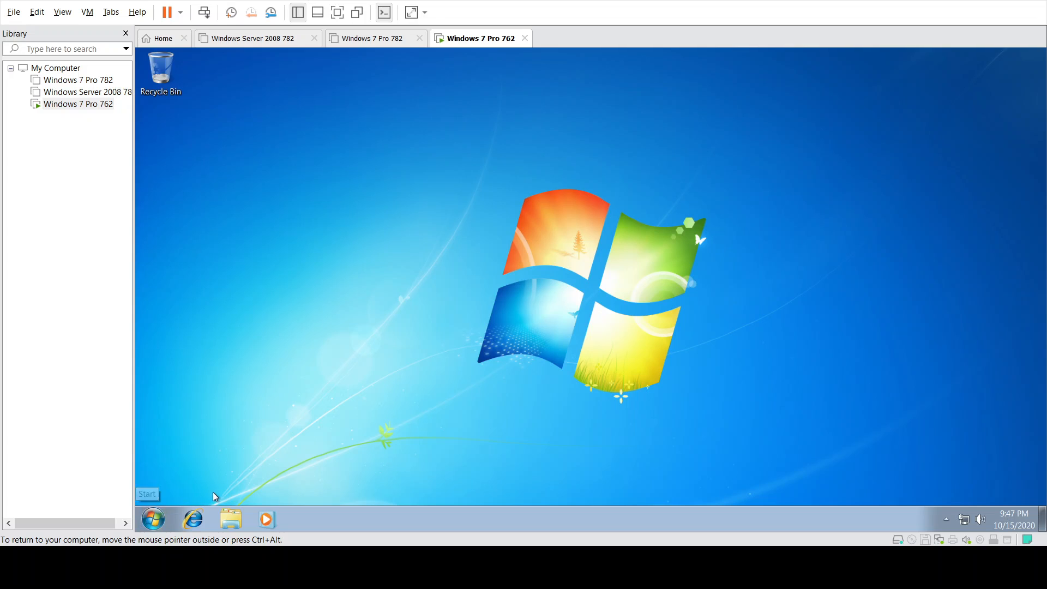
click(152, 520)
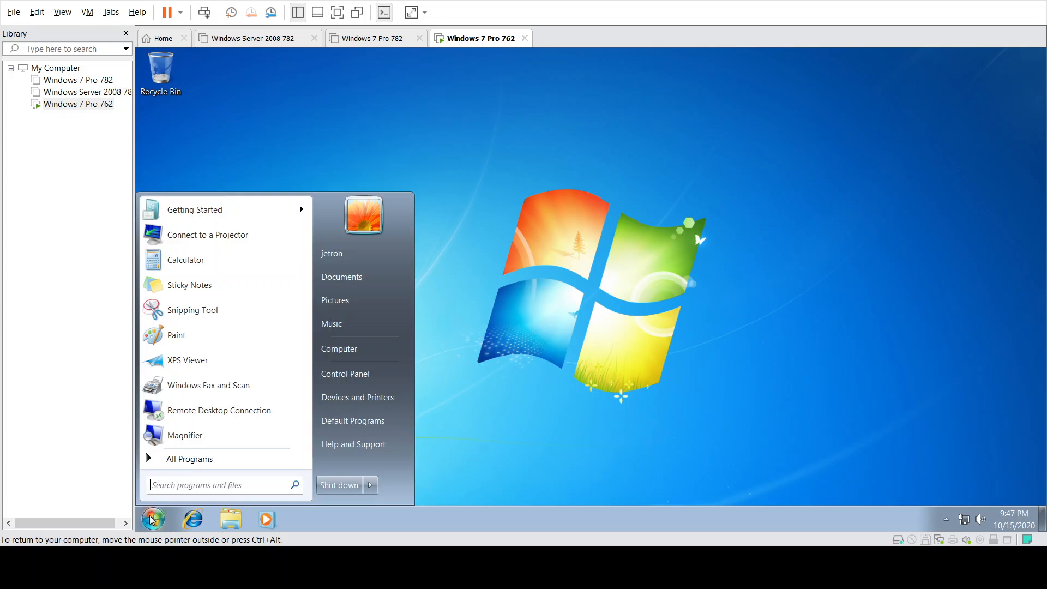
click(369, 485)
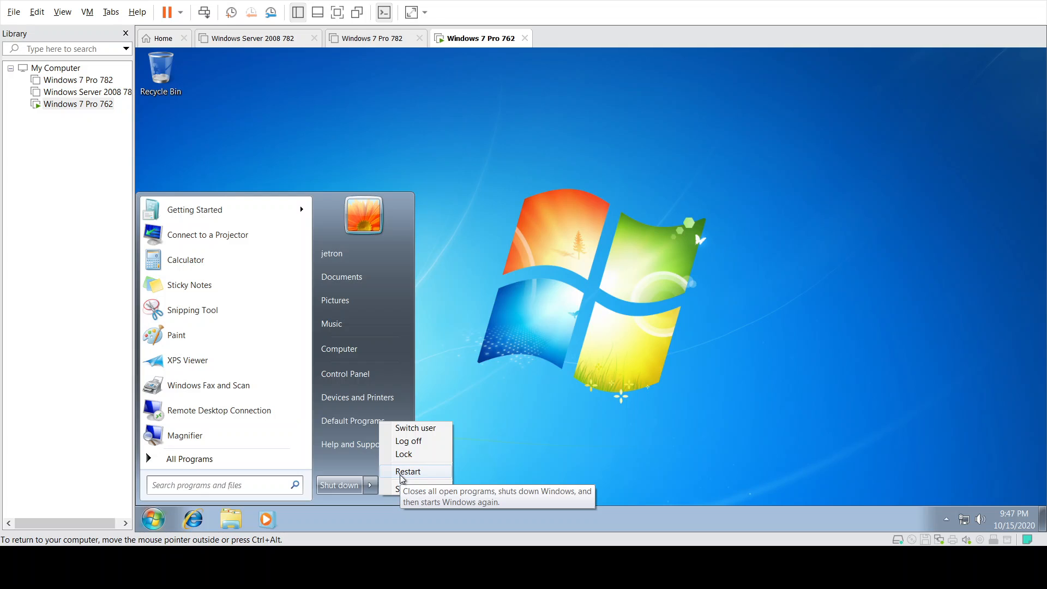
click(407, 472)
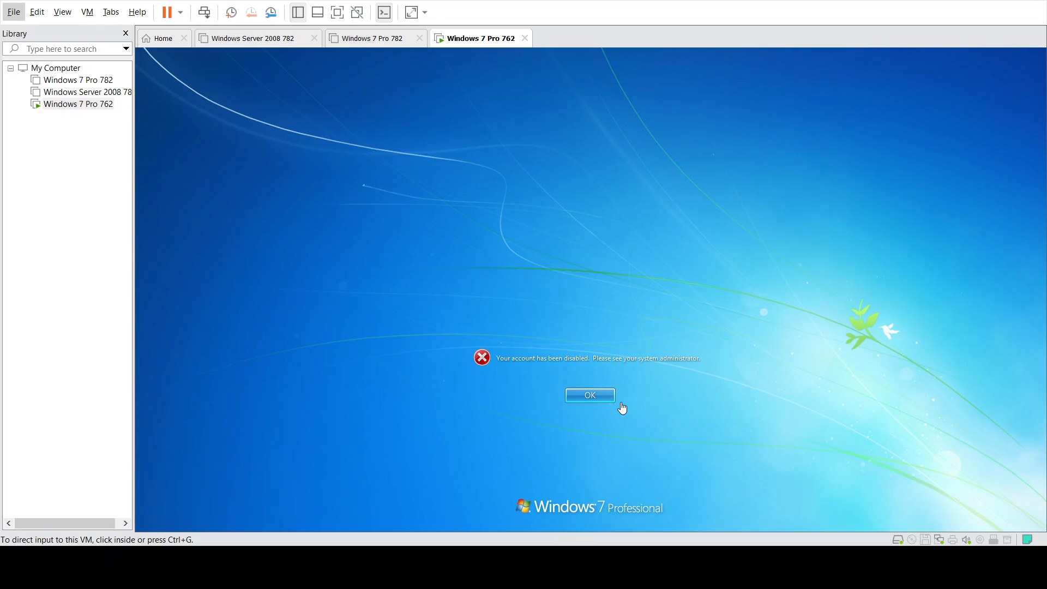
- Dismiss the account-disabled message and sign in as Administrator through Other User
click(597, 397)
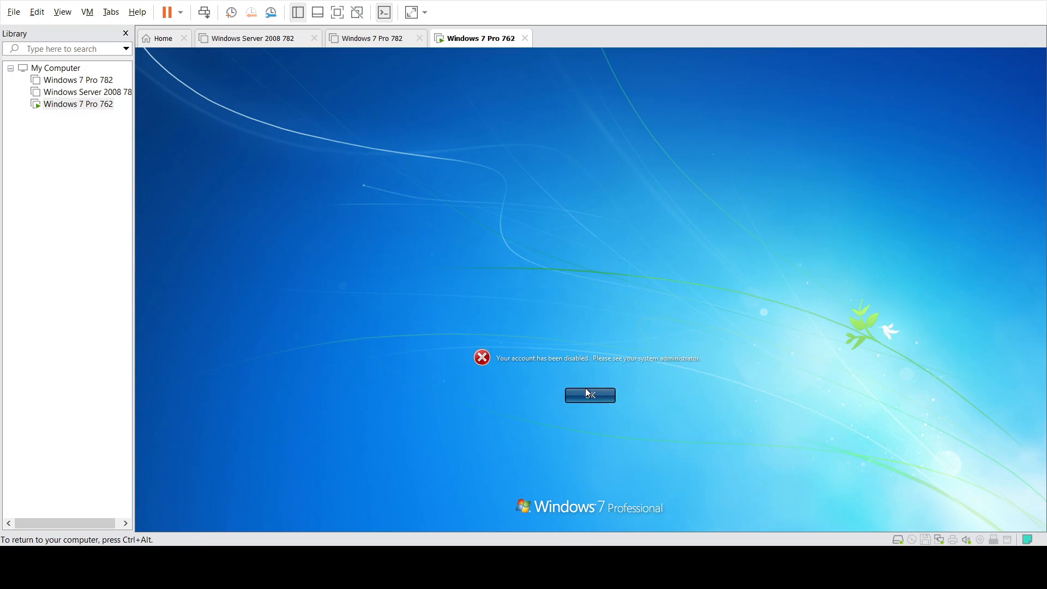
click(586, 391)
click(646, 335)
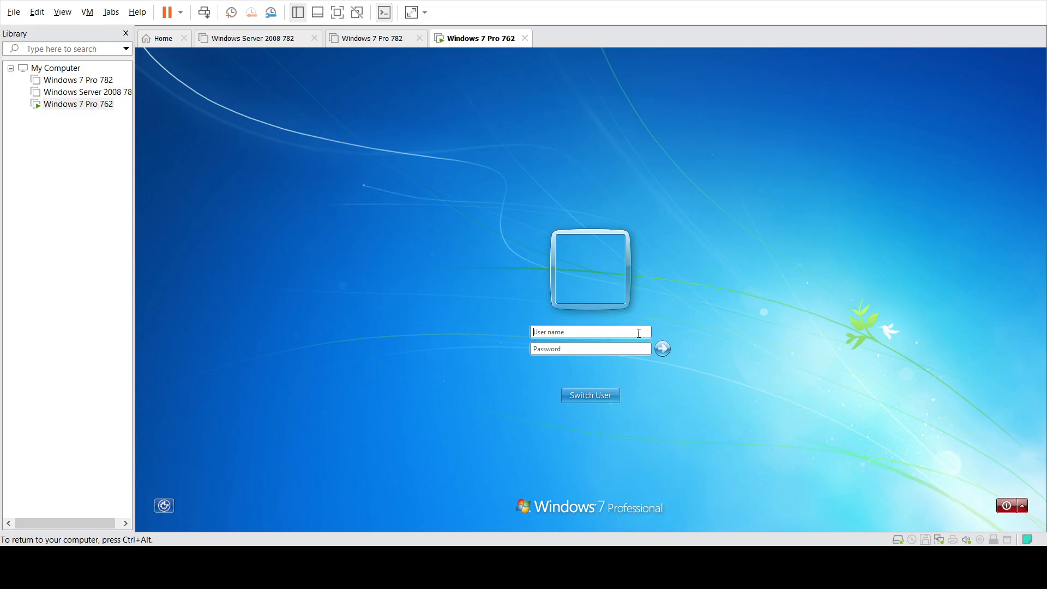
text(ad)
text(ministrat)
text(p)
click(658, 351)
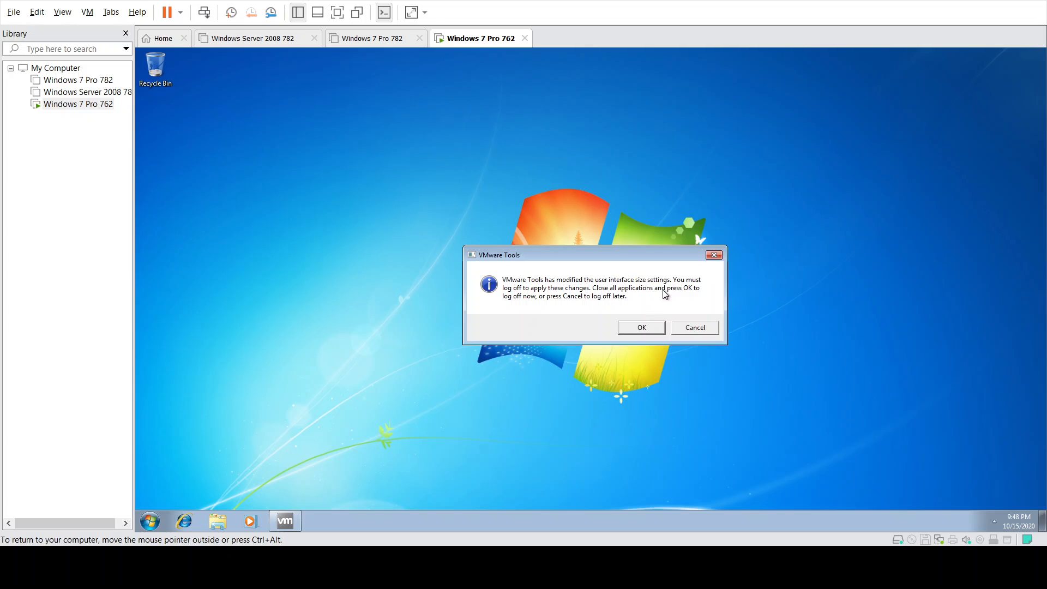
- Accept the VMware Tools log-off prompt and log back in with the Administrator password
click(641, 329)
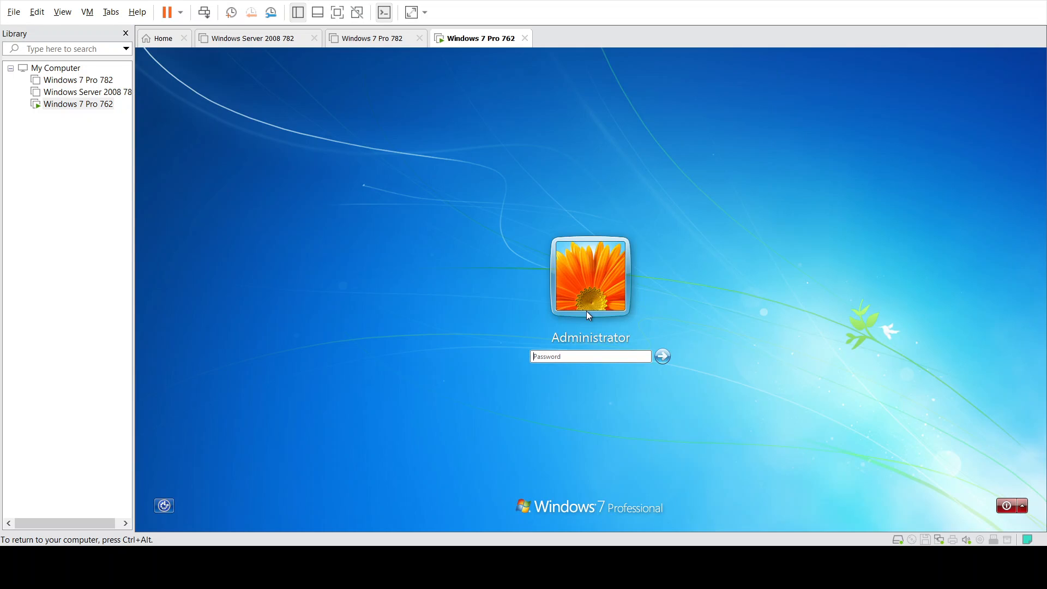
text(••)
click(663, 357)
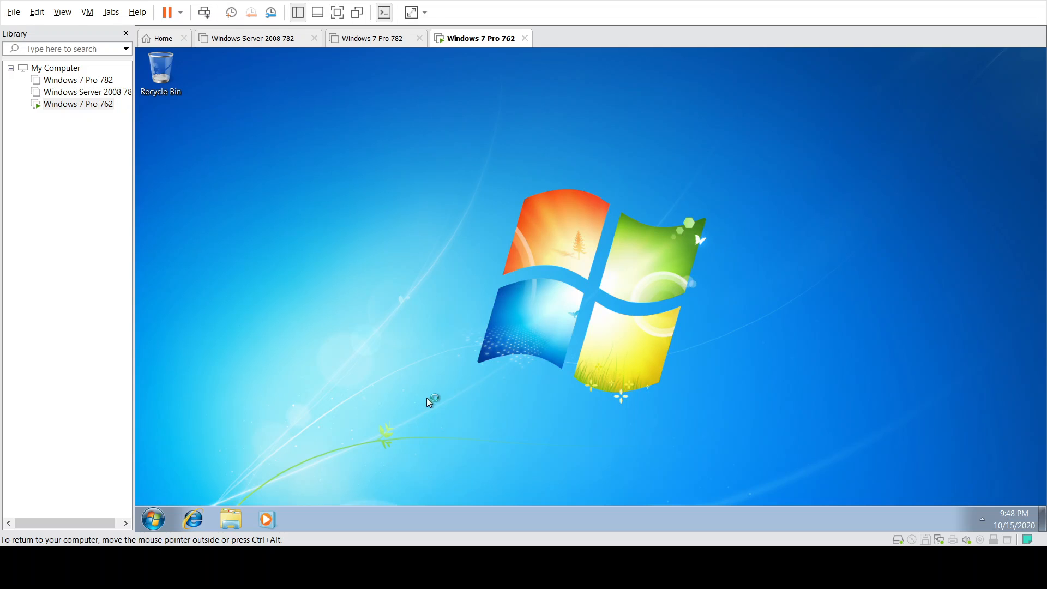
- Open the guest's System page via Start > Computer > Properties and scroll to the computer name
click(155, 524)
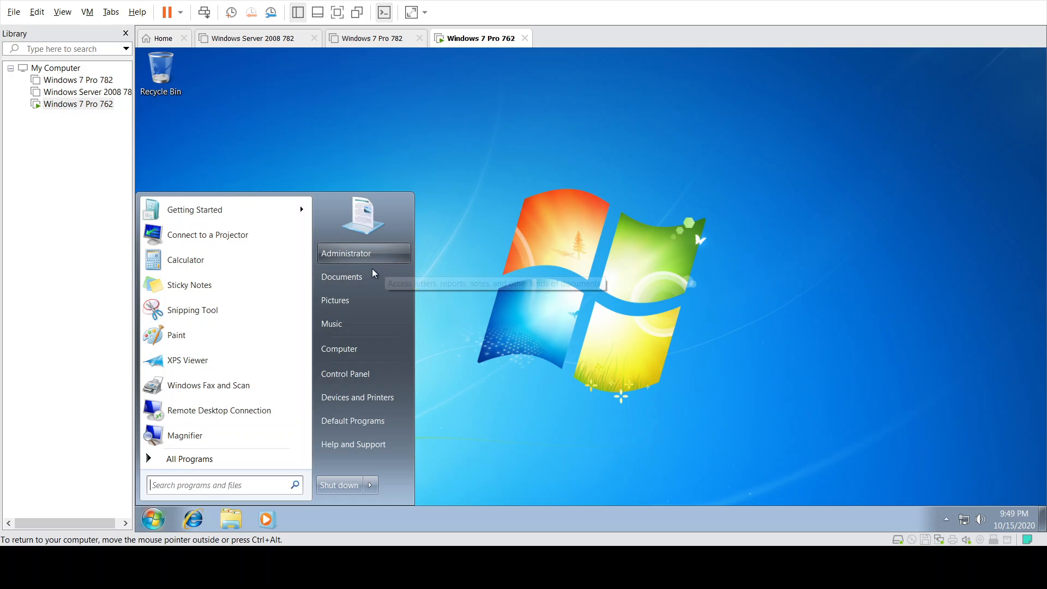
right_click(359, 349)
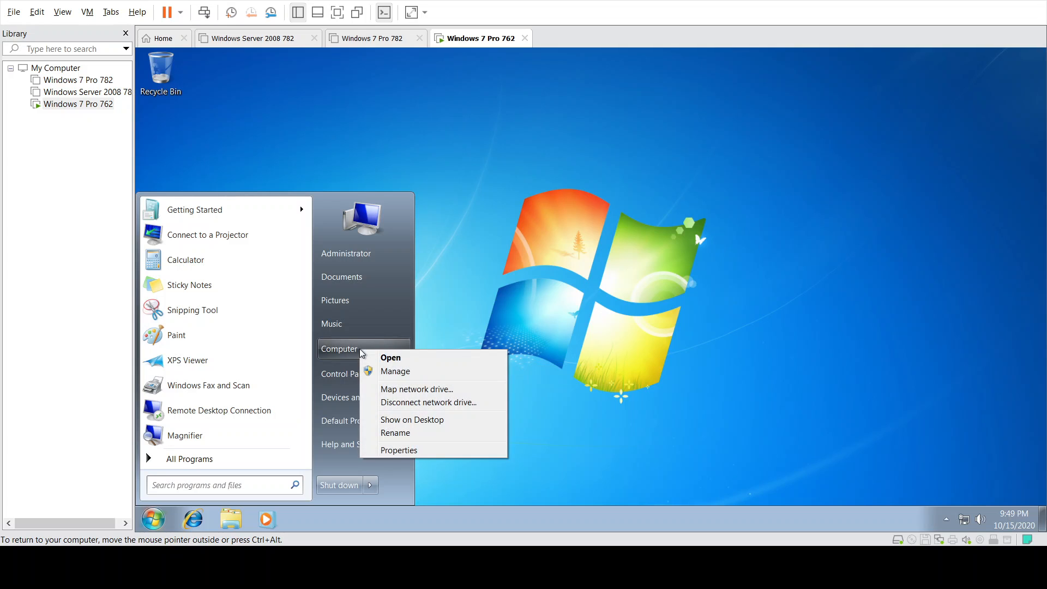
click(400, 451)
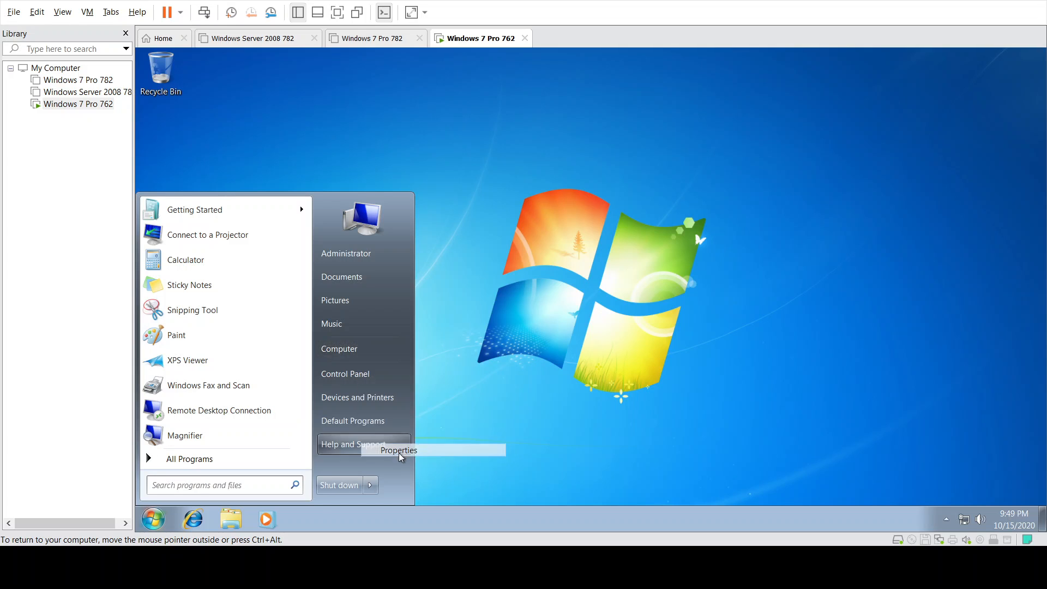
scroll(805, 315, down, 2)
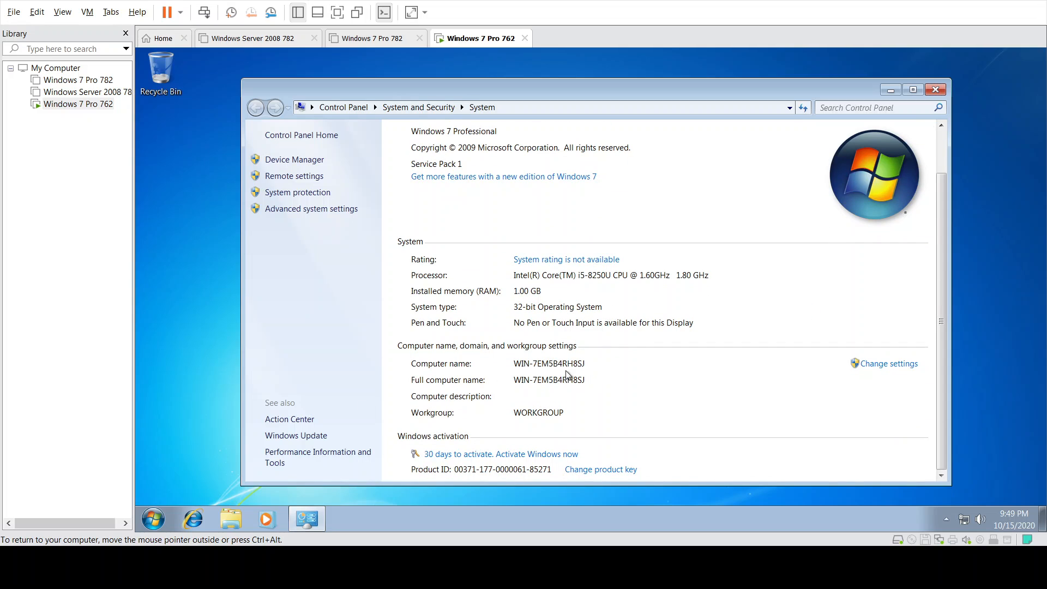
- Change the computer name from WIN-7EM5B4RH8SJ to CpE113L762 and acknowledge the restart notice
click(895, 369)
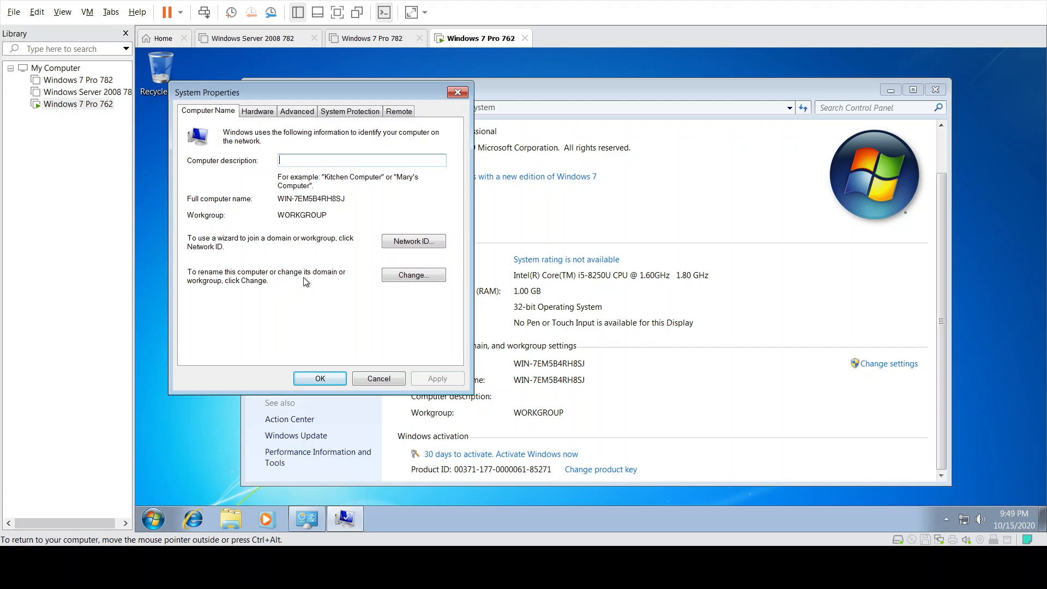
click(417, 275)
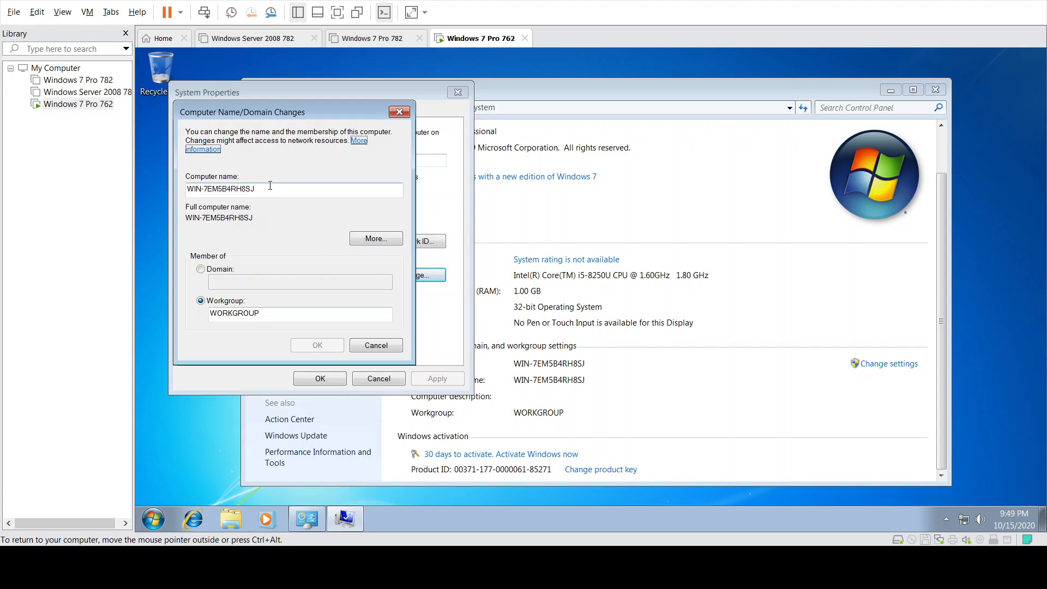
drag(269, 189, 164, 199)
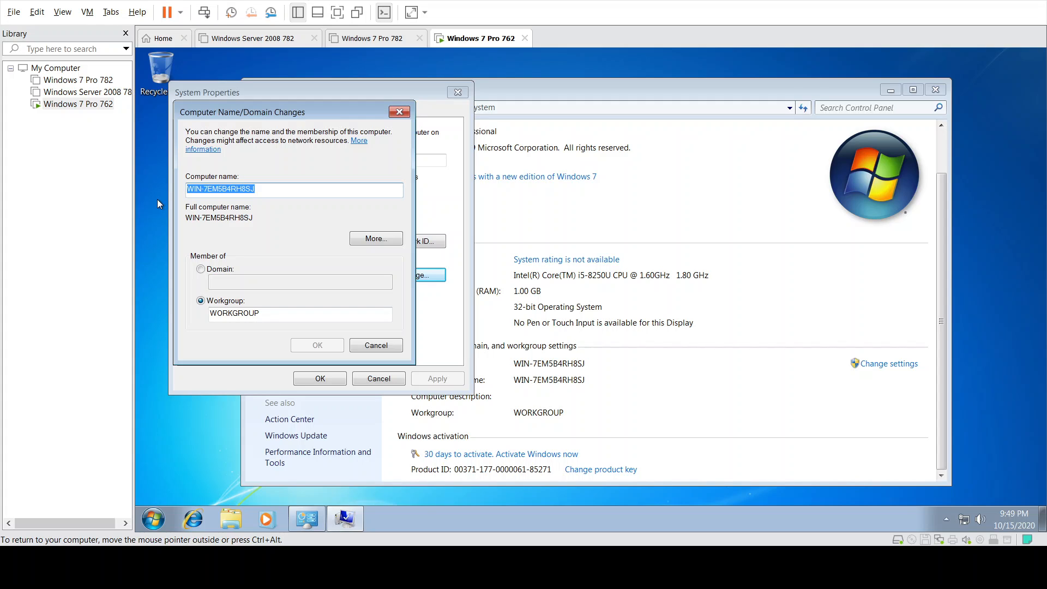
text(C)
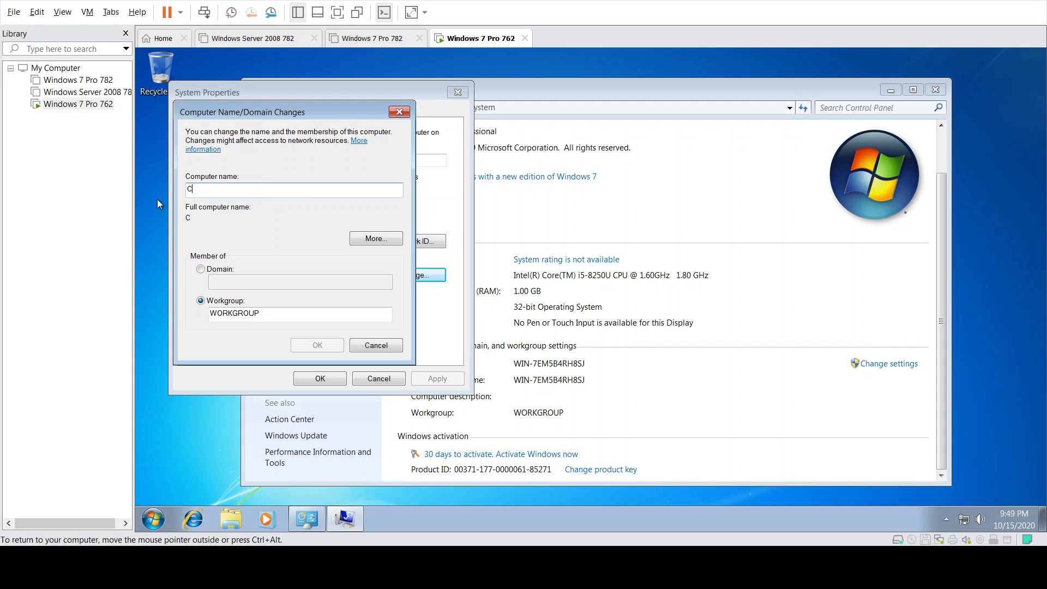
text(pE11)
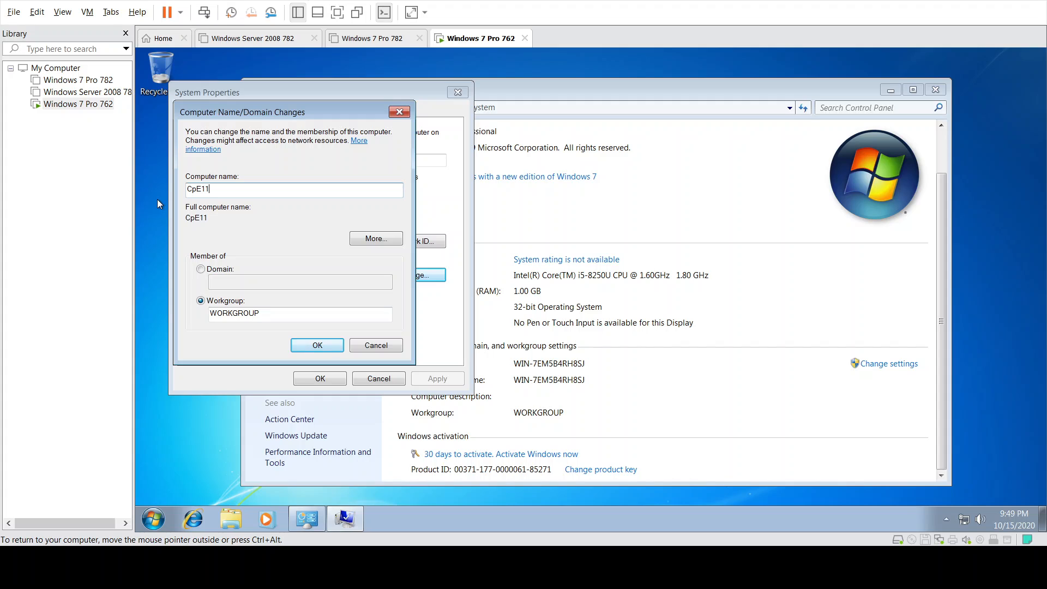
text(3L-)
text(762)
key(BackSpace)
click(318, 346)
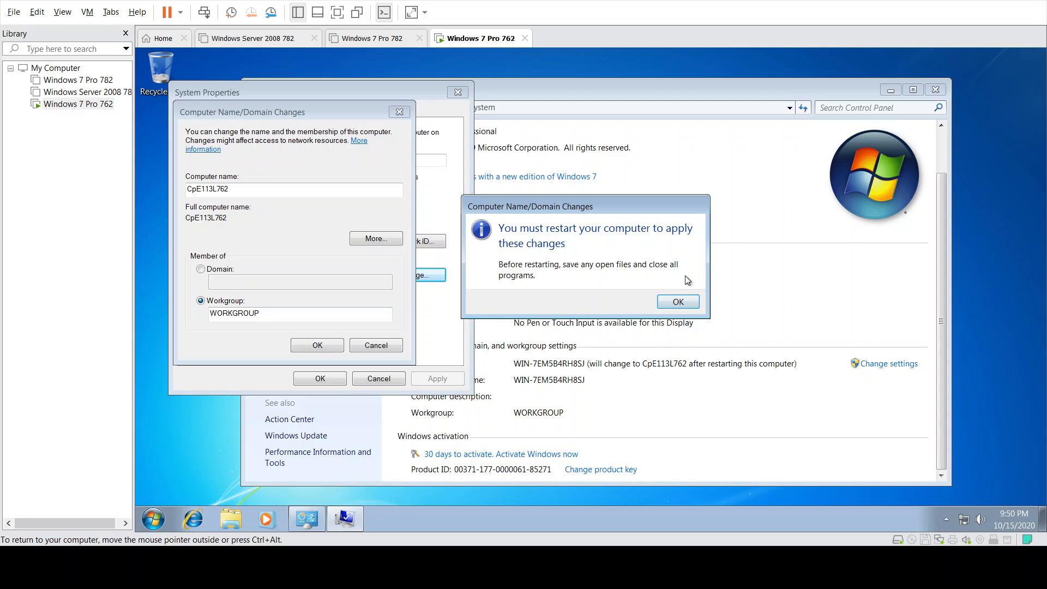
click(676, 304)
- Close System Properties, restart the guest, and dismiss the account-disabled message to reach user selection
click(320, 378)
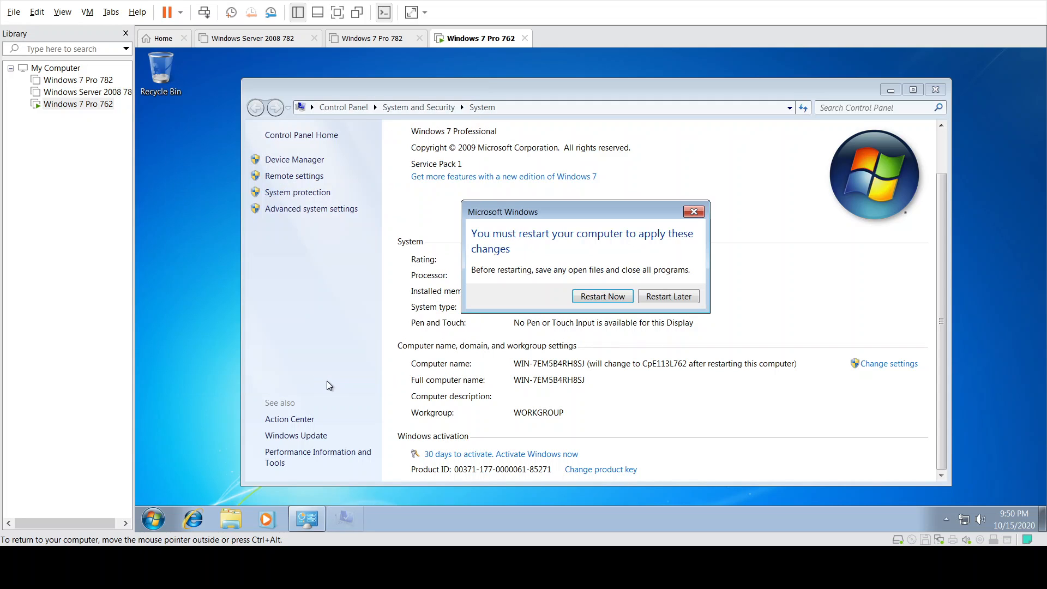
click(613, 295)
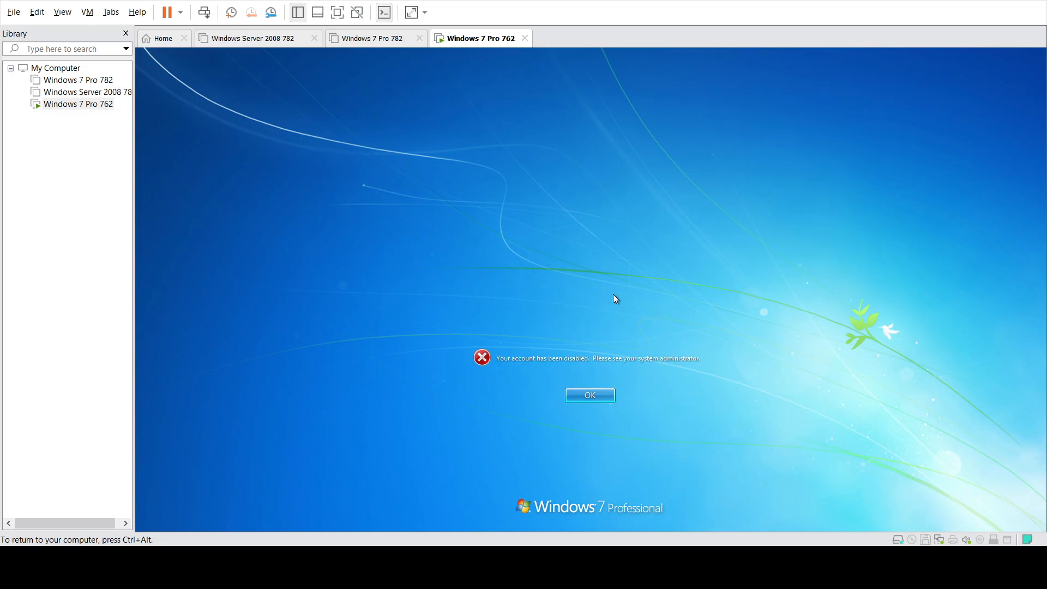
click(608, 402)
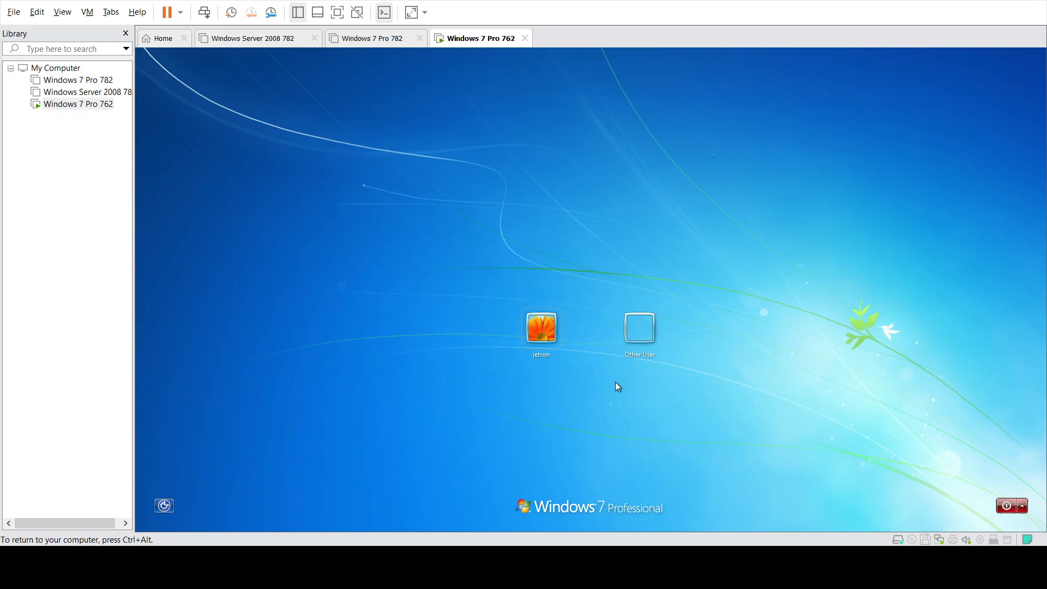
click(633, 341)
- Log on with user name 'administrator' and the account password
text(adminis)
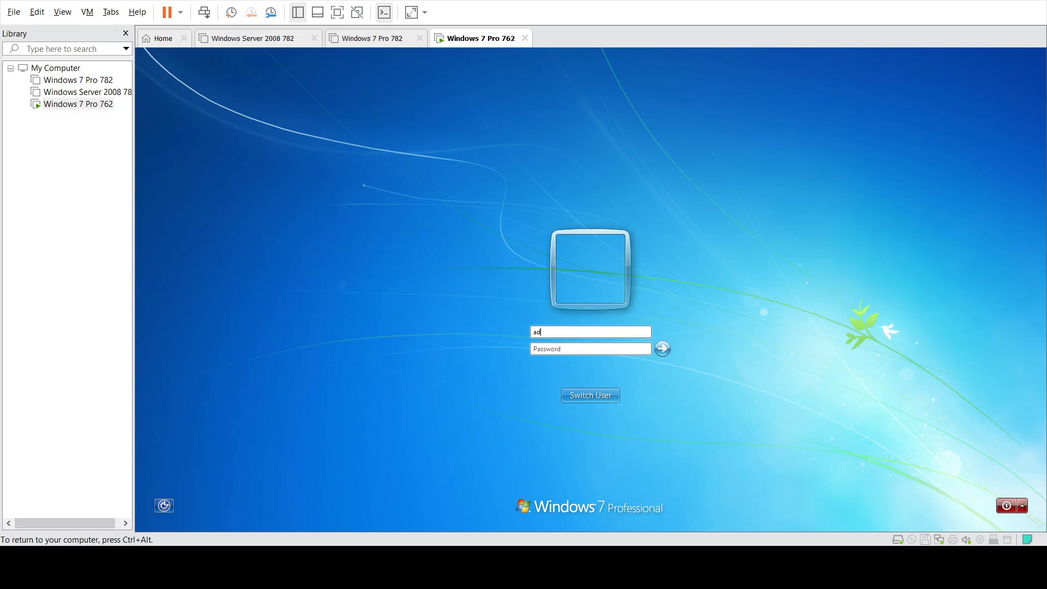
text(rat)
key(BackSpace)
key(BackSpace)
text(trator)
key(Tab)
text(P@ssw0rd)
key(Return)
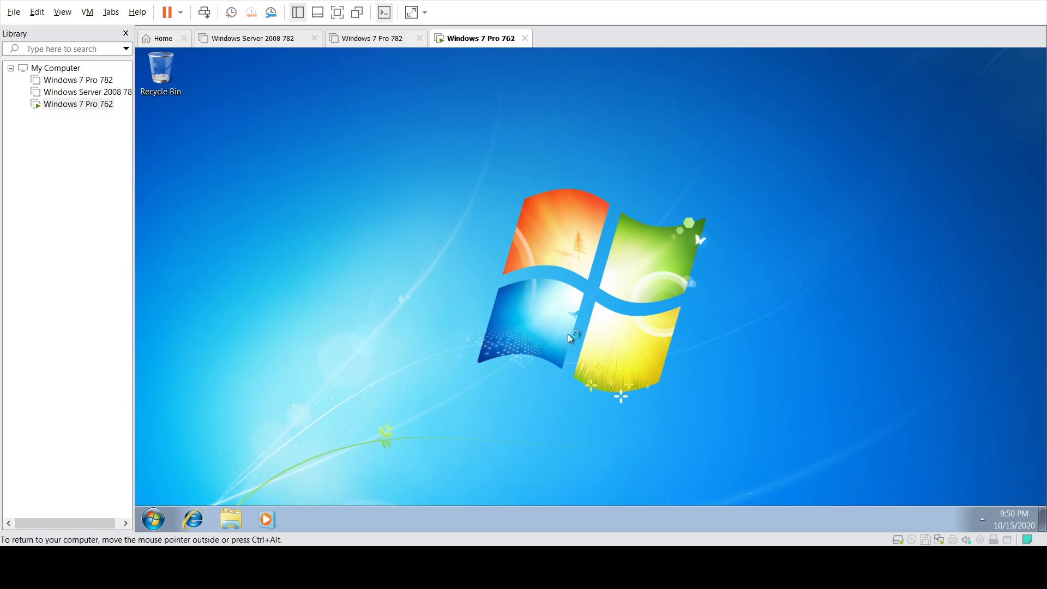
click(154, 519)
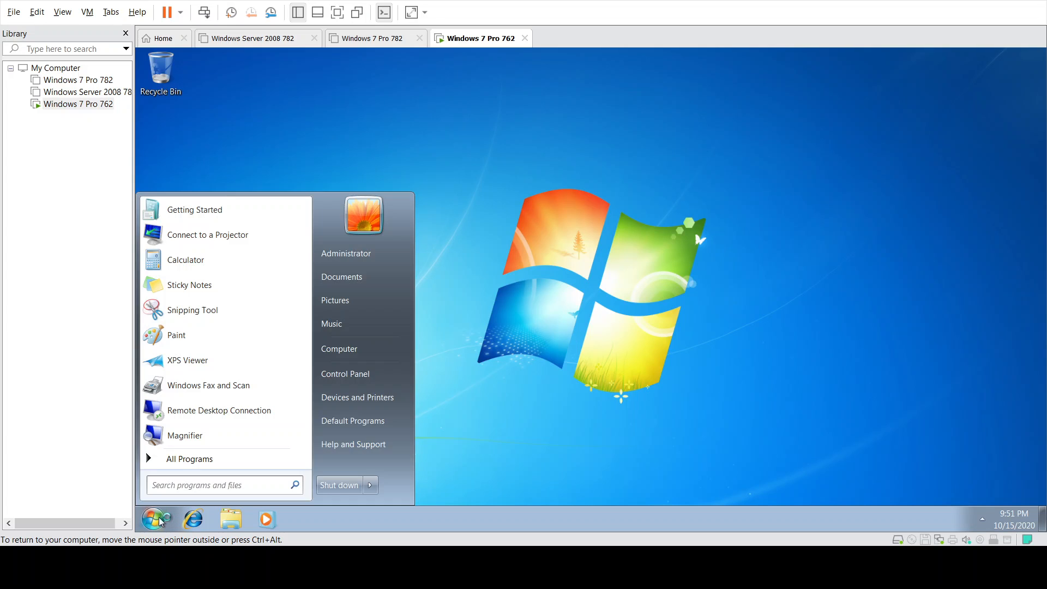
right_click(346, 352)
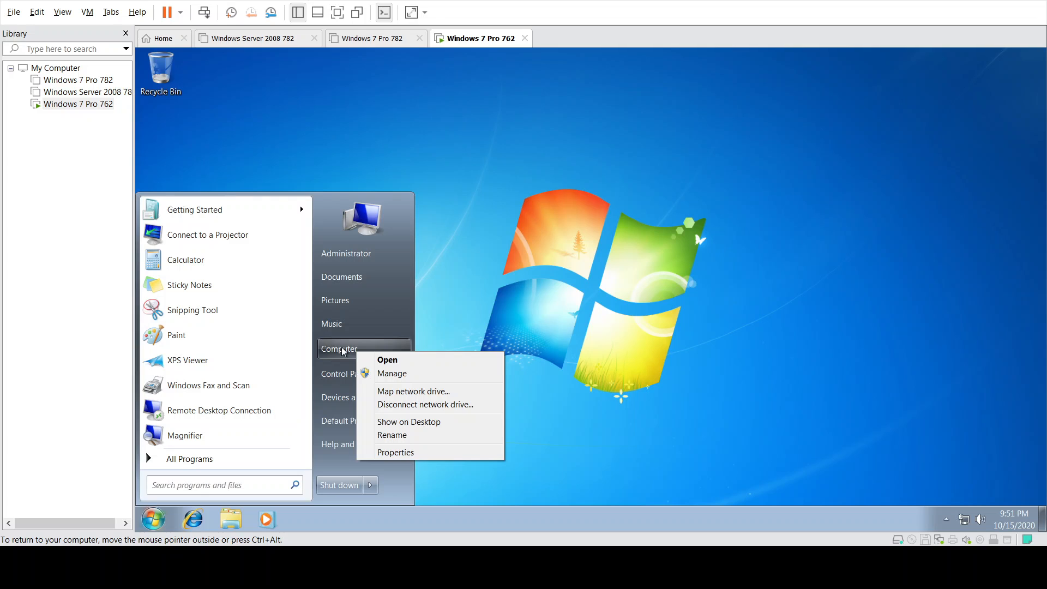
click(385, 453)
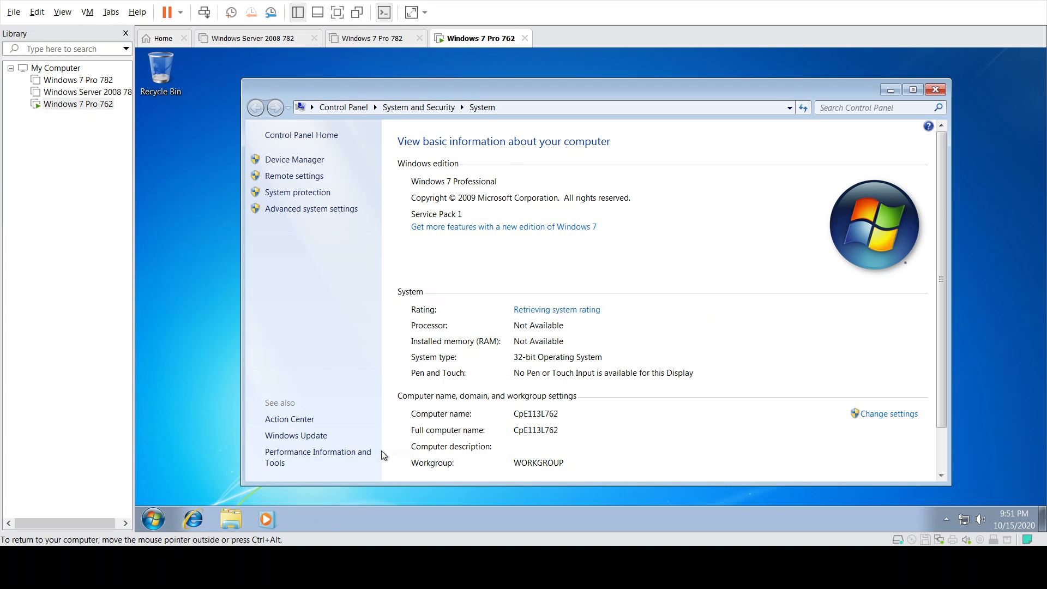
scroll(567, 434, down, 2)
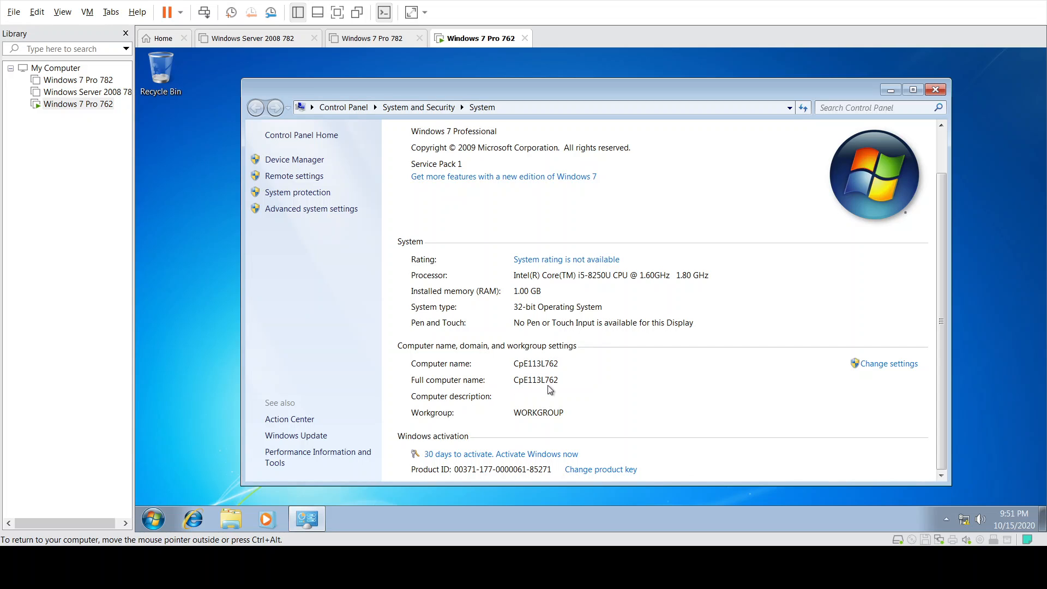
click(936, 90)
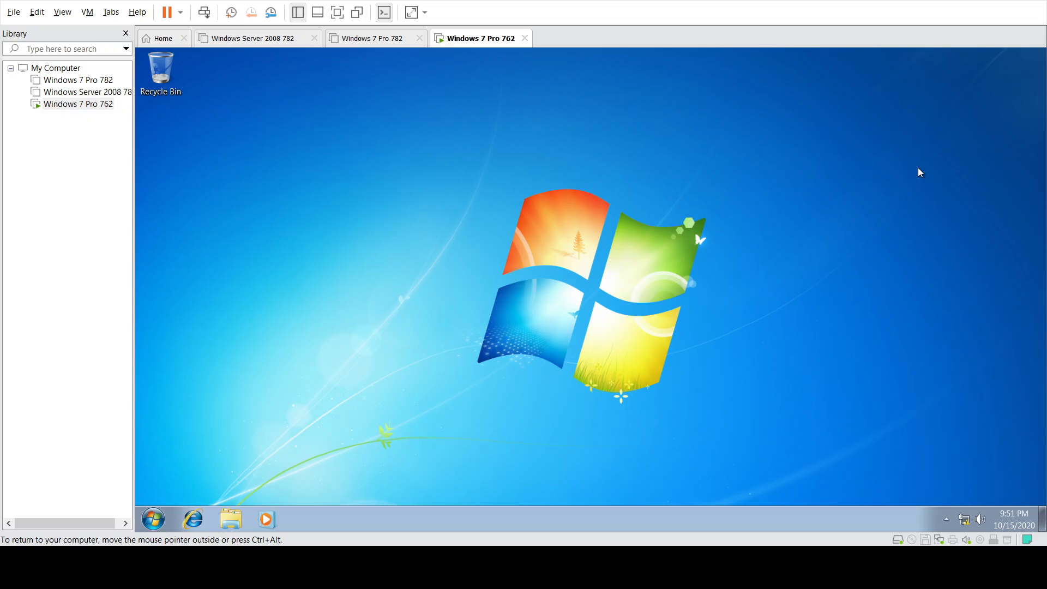
click(964, 521)
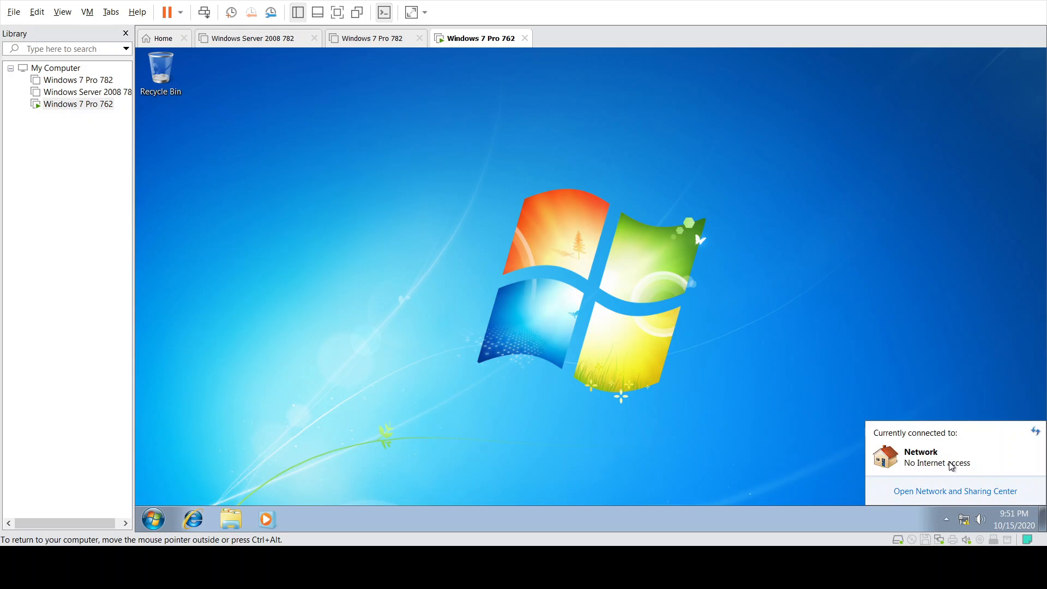
click(948, 492)
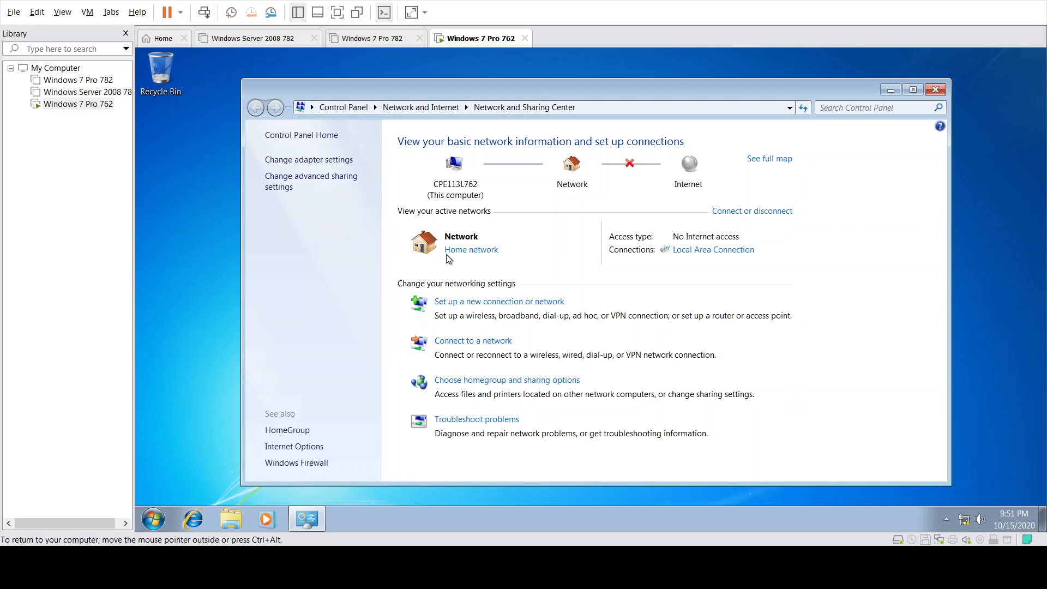
click(333, 160)
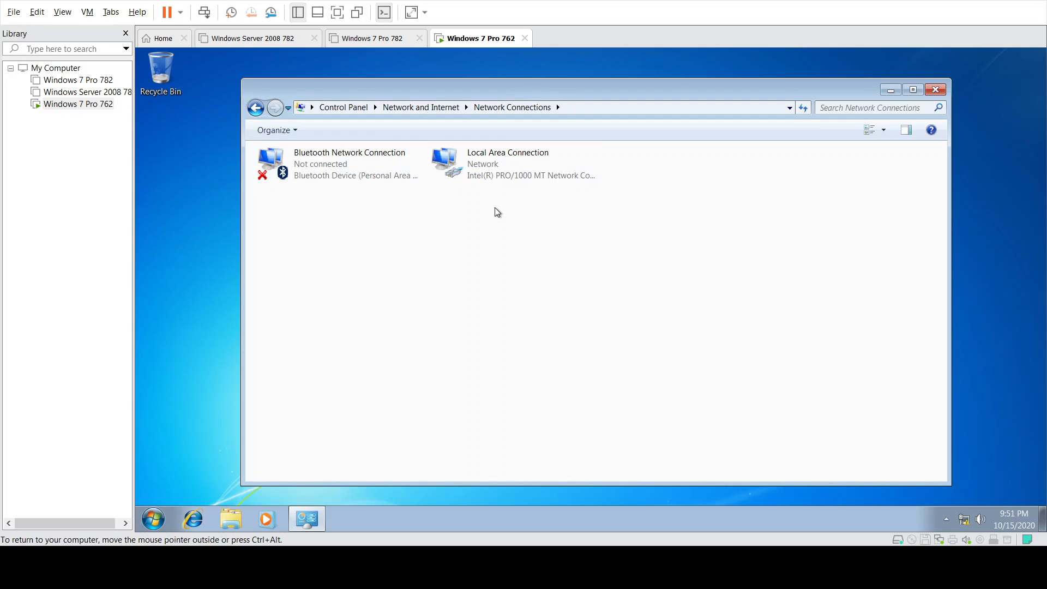
click(508, 161)
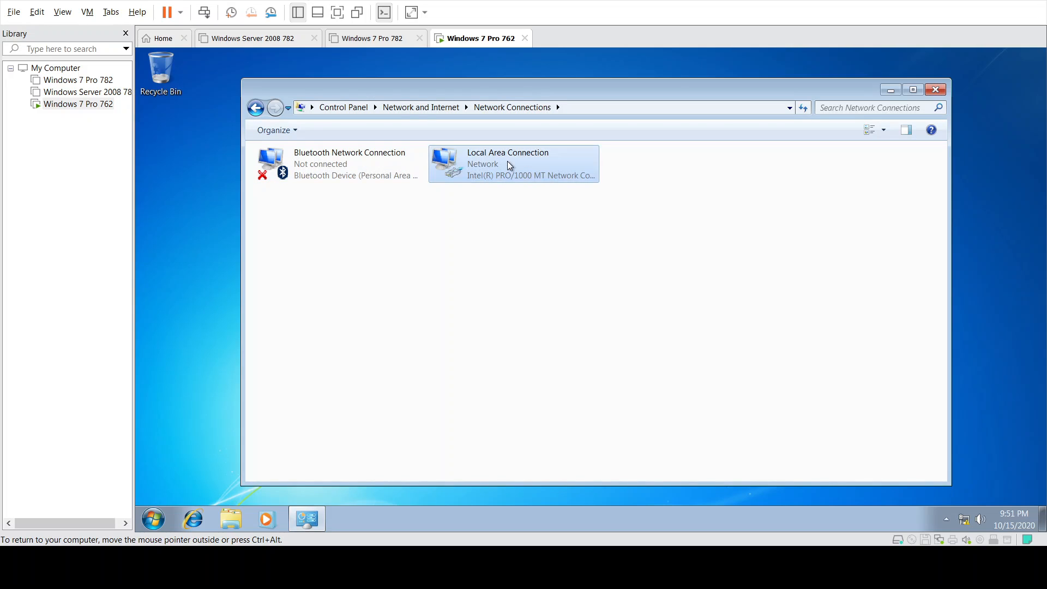
double_click(508, 162)
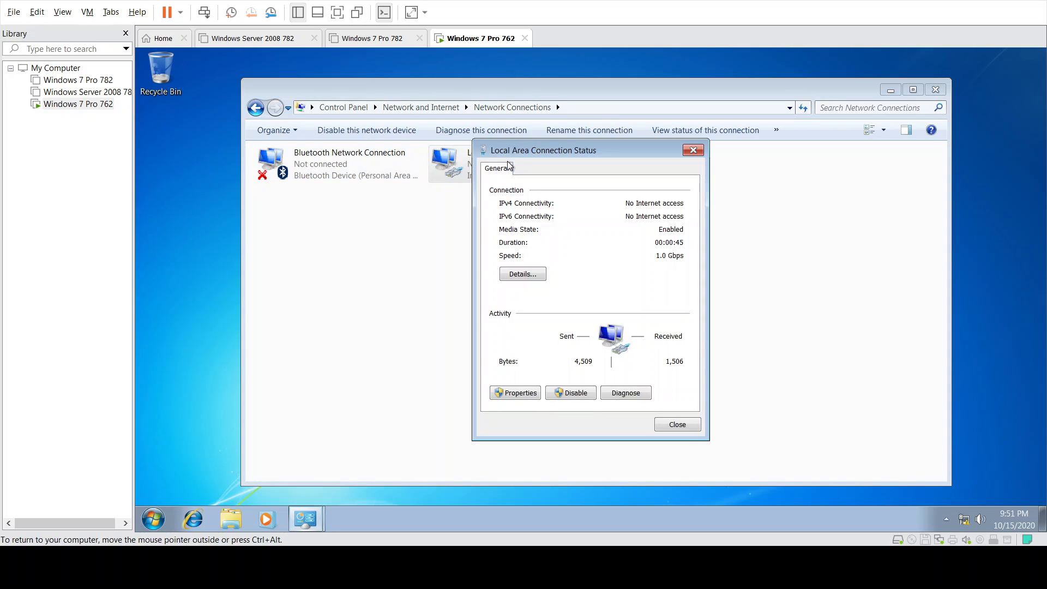
click(521, 394)
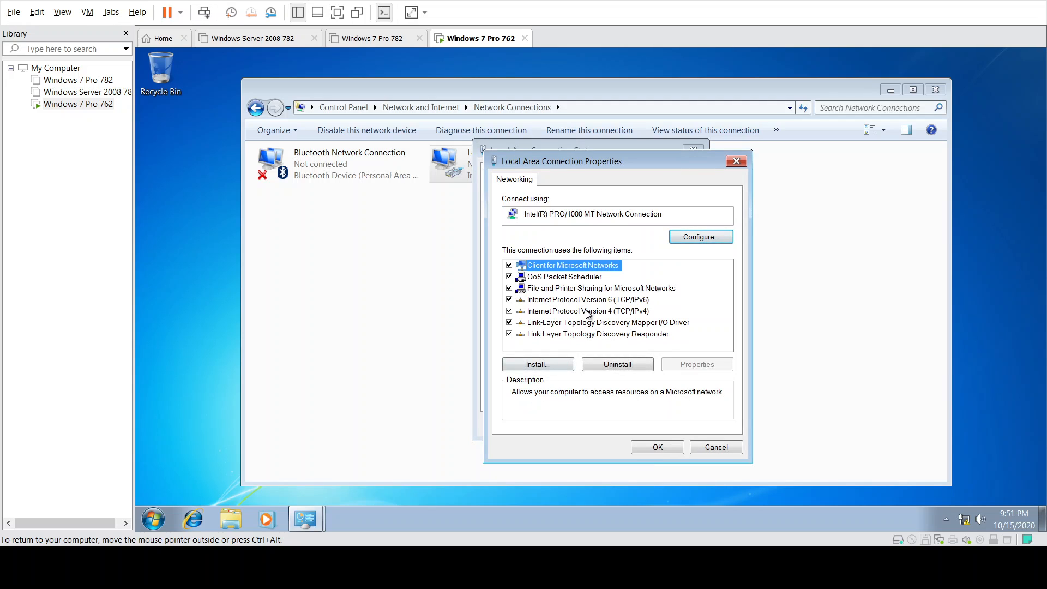
double_click(589, 311)
click(598, 302)
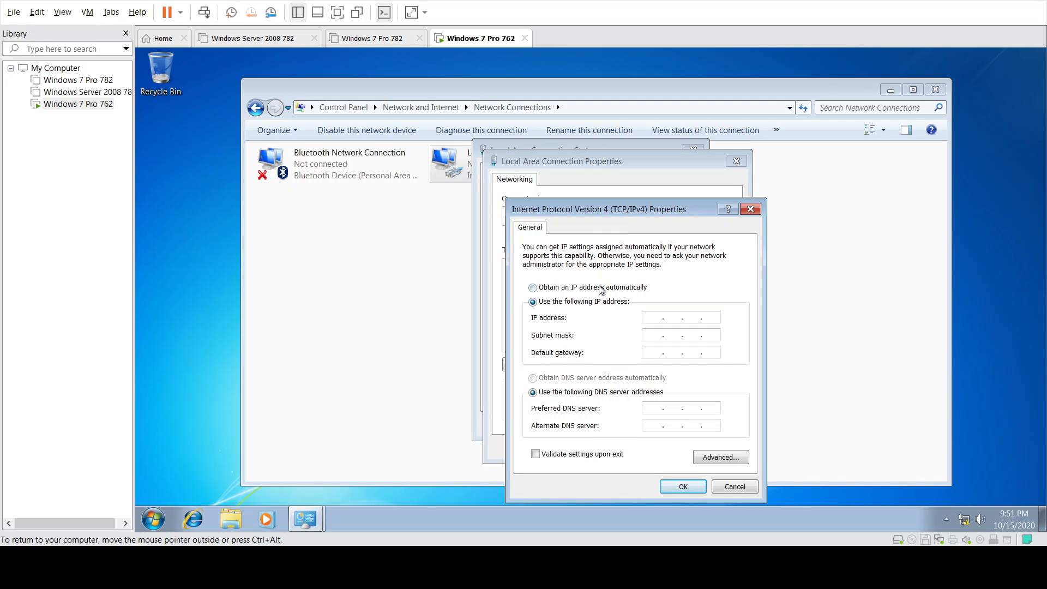
click(602, 288)
click(682, 487)
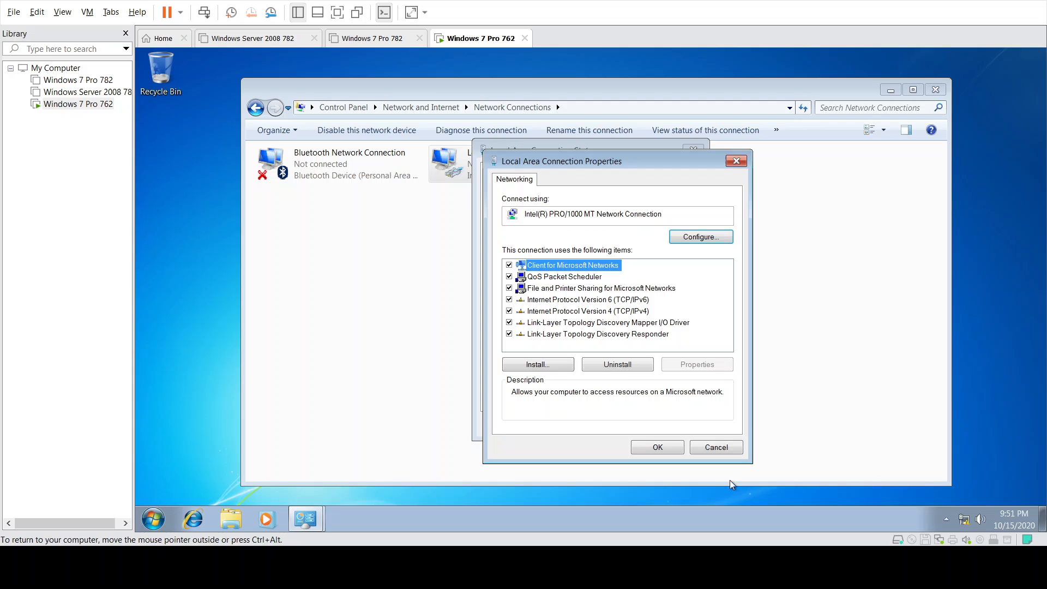
click(716, 447)
click(681, 424)
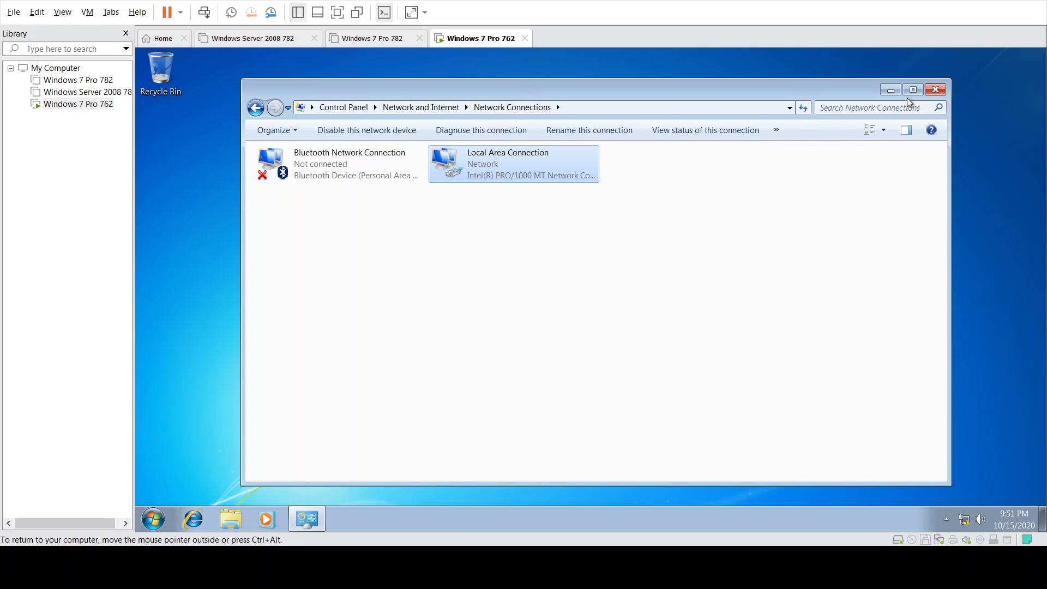
click(936, 90)
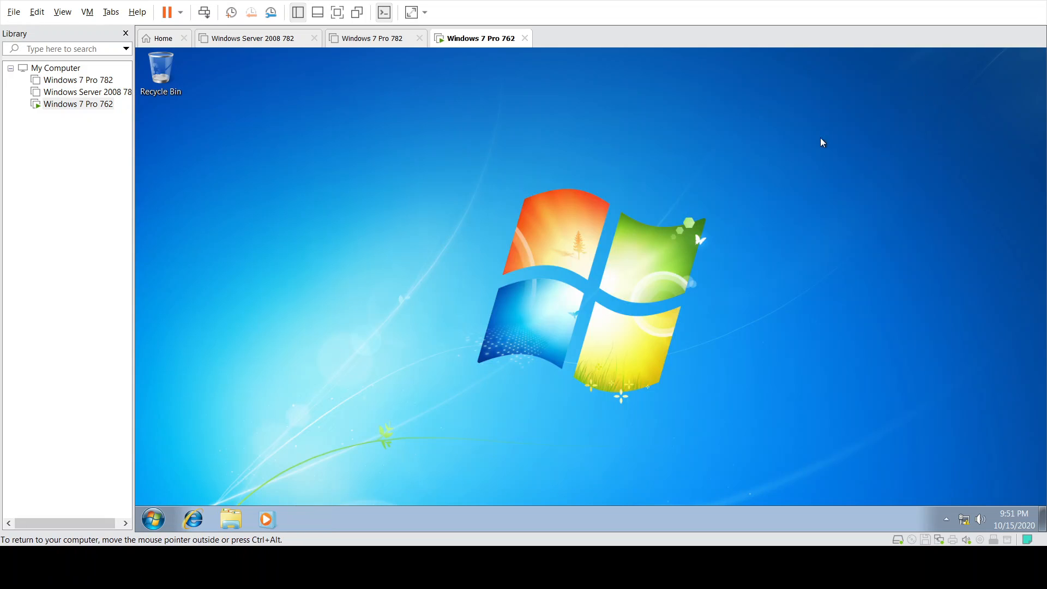
click(152, 521)
text(cmd)
key(Return)
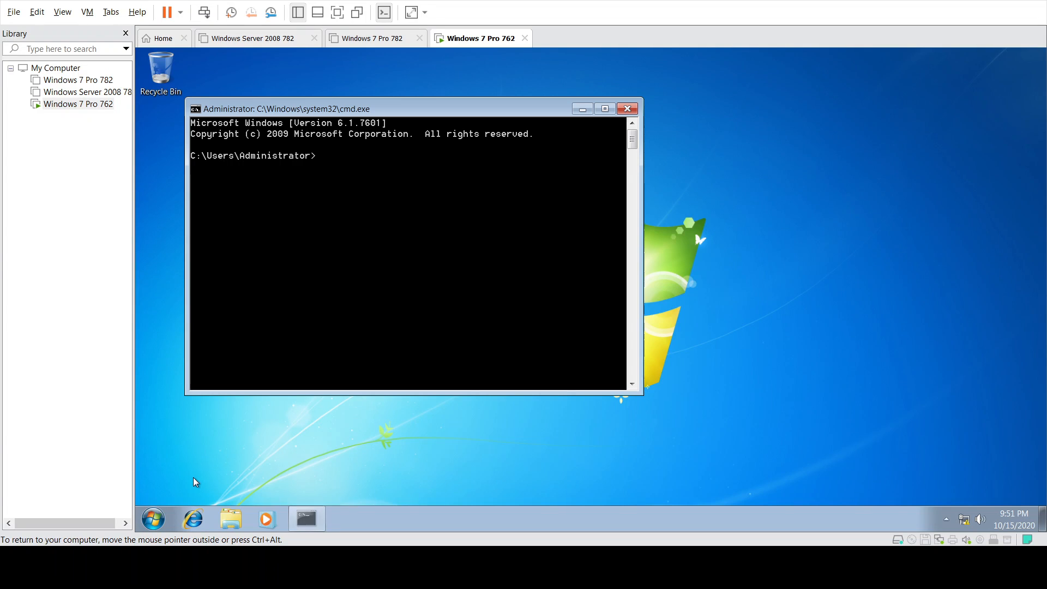
text(ipcon)
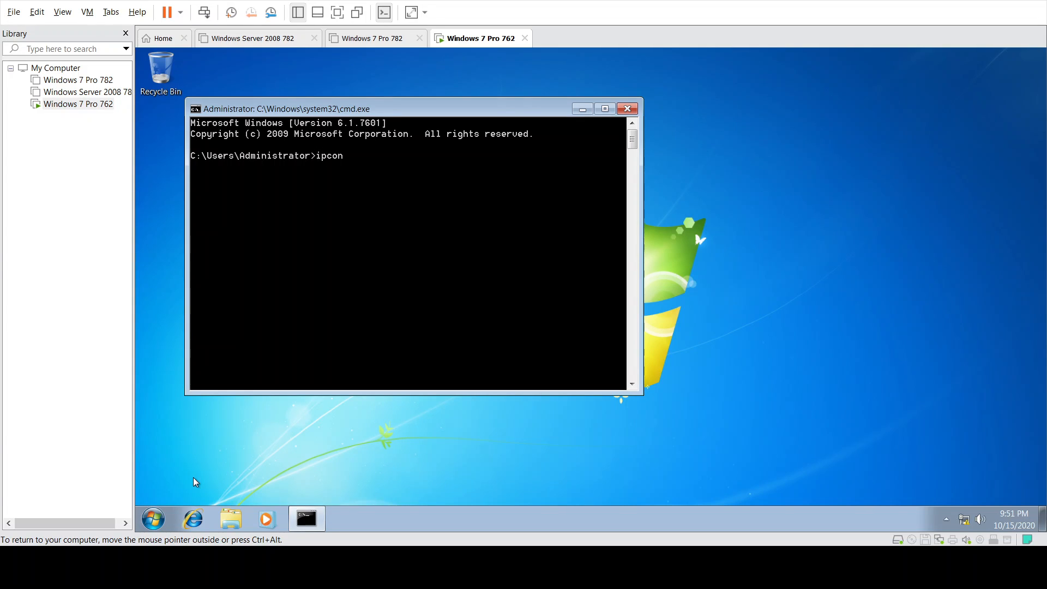
text(fig)
key(Return)
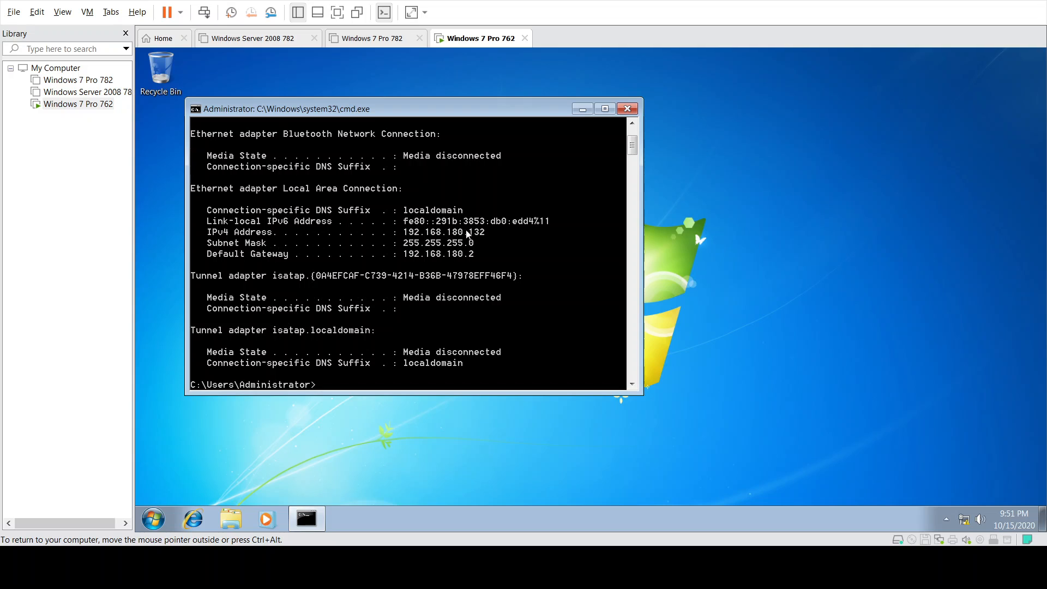
scroll(473, 256, up, 3)
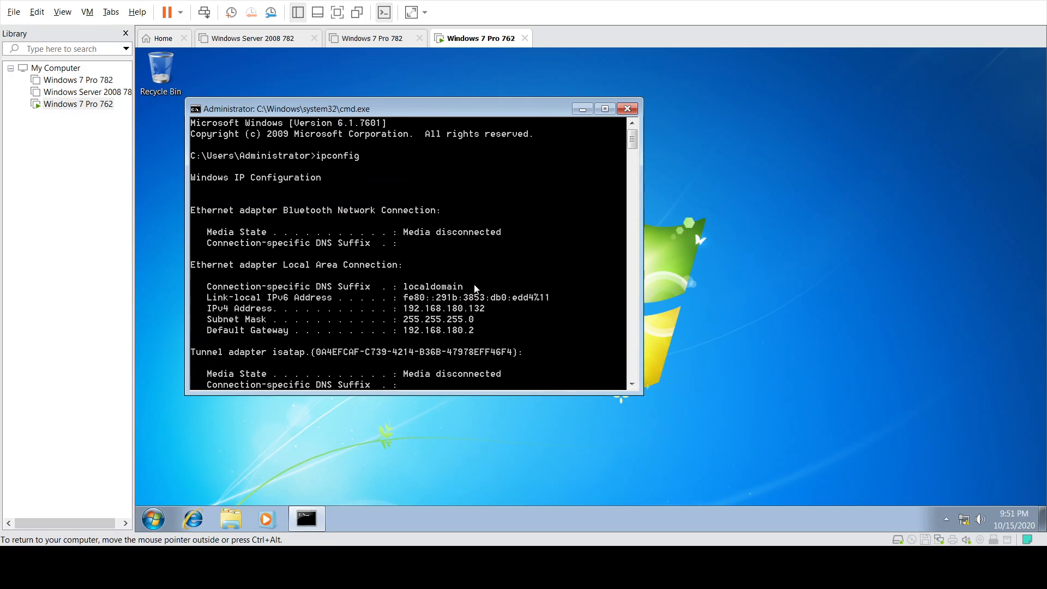
click(631, 108)
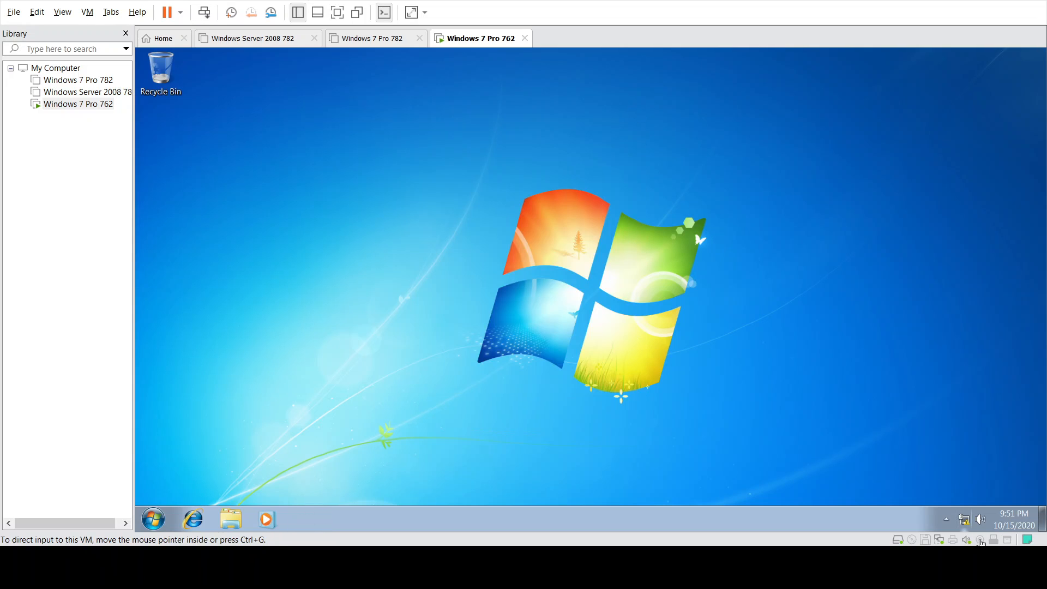
click(966, 518)
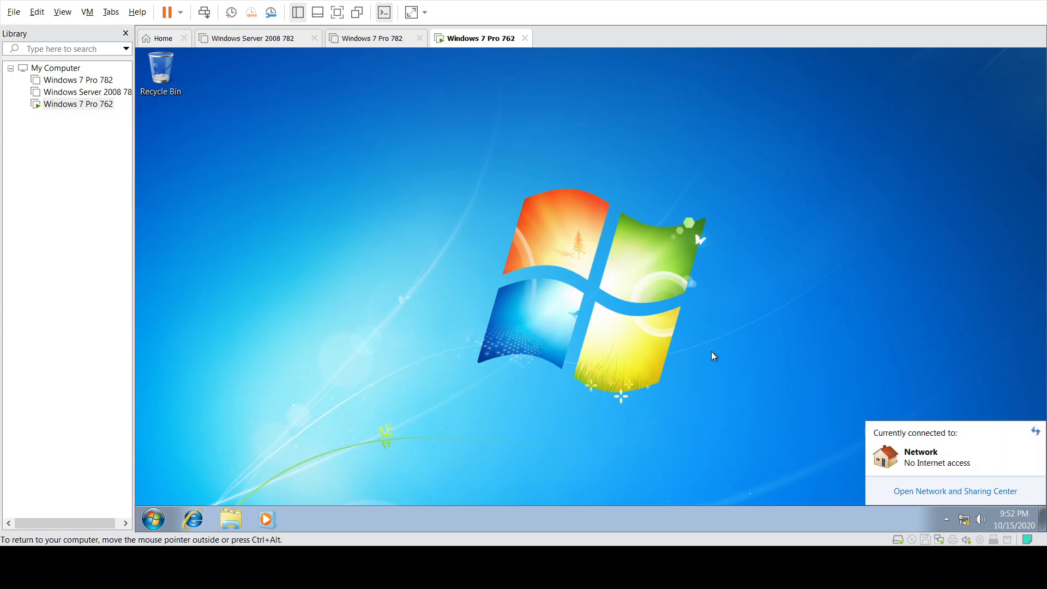
click(585, 346)
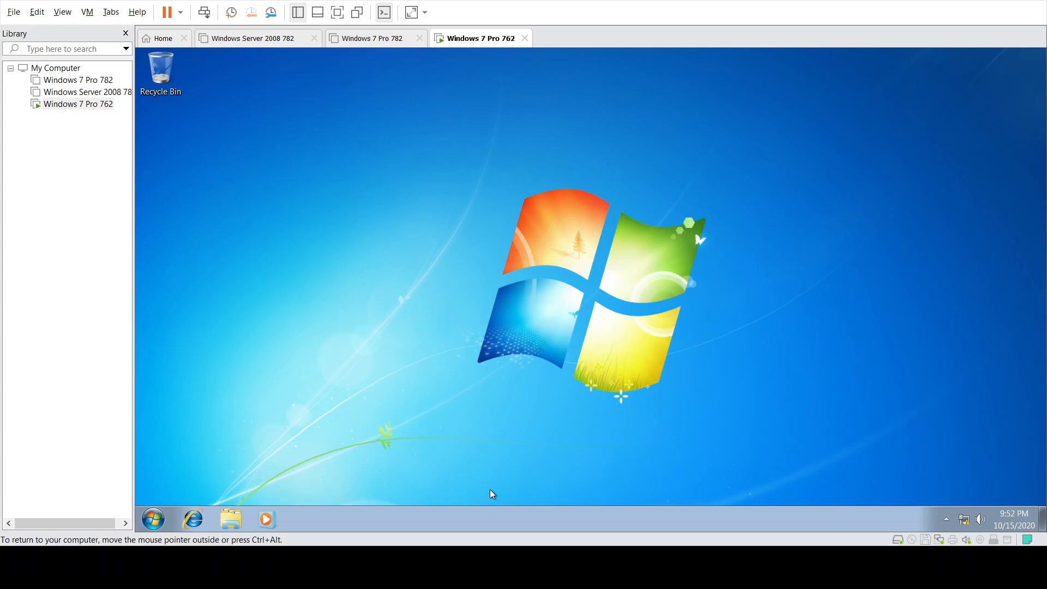
key(ctrl+alt)
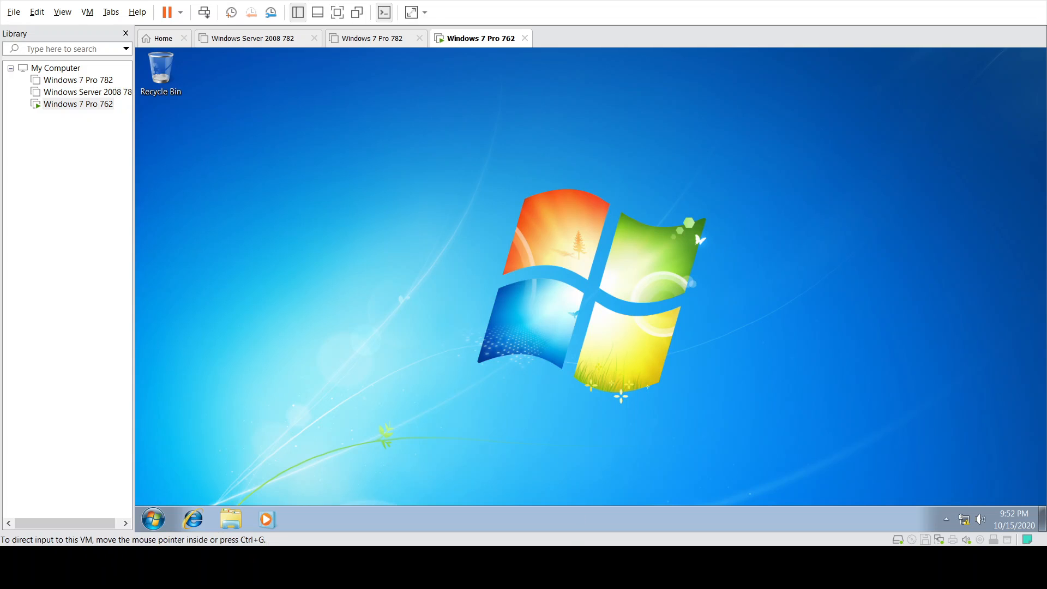